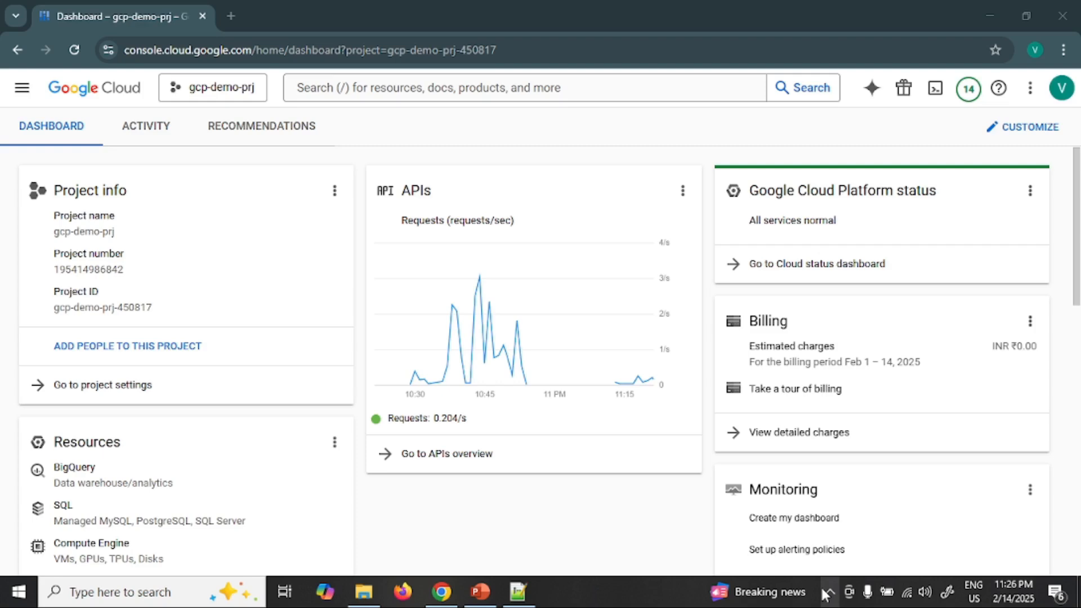
# Open the VM instances page of Compute Engine.
pyautogui.click(21, 87)
pyautogui.moveTo(79, 269)
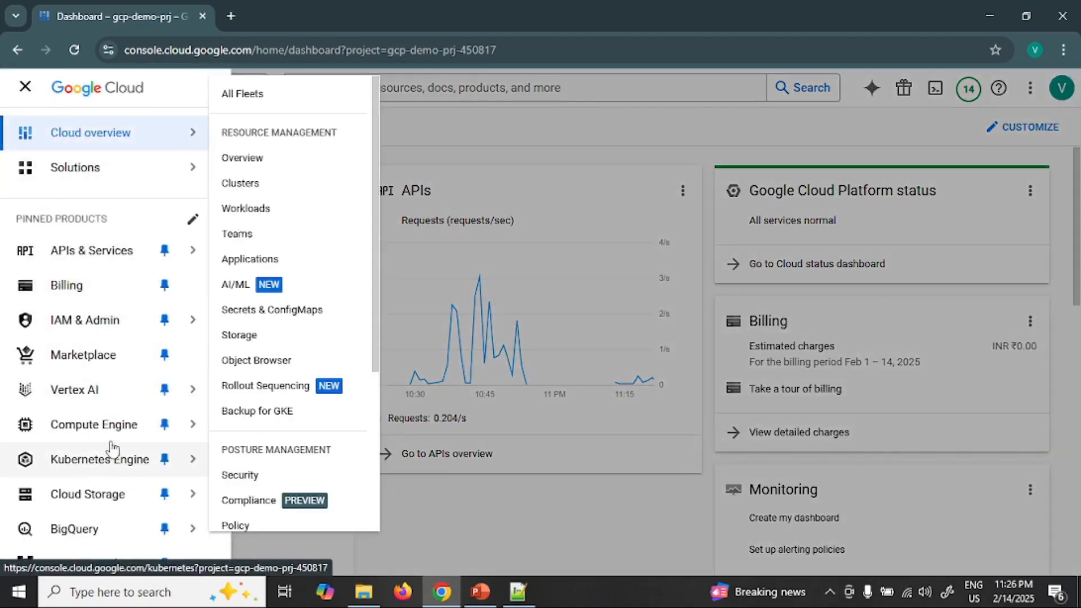
pyautogui.click(113, 433)
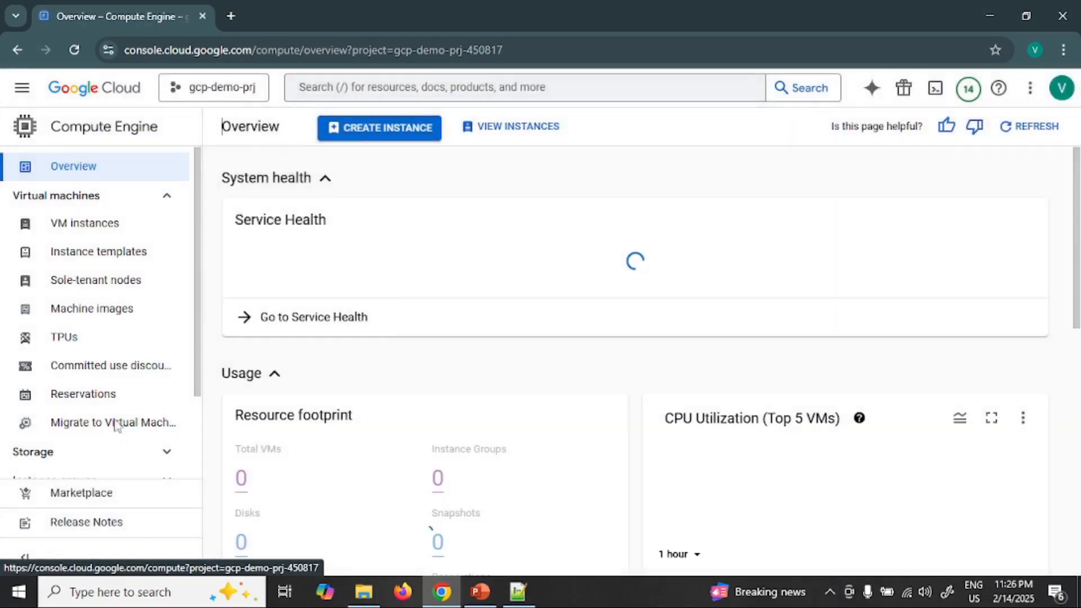
pyautogui.click(102, 228)
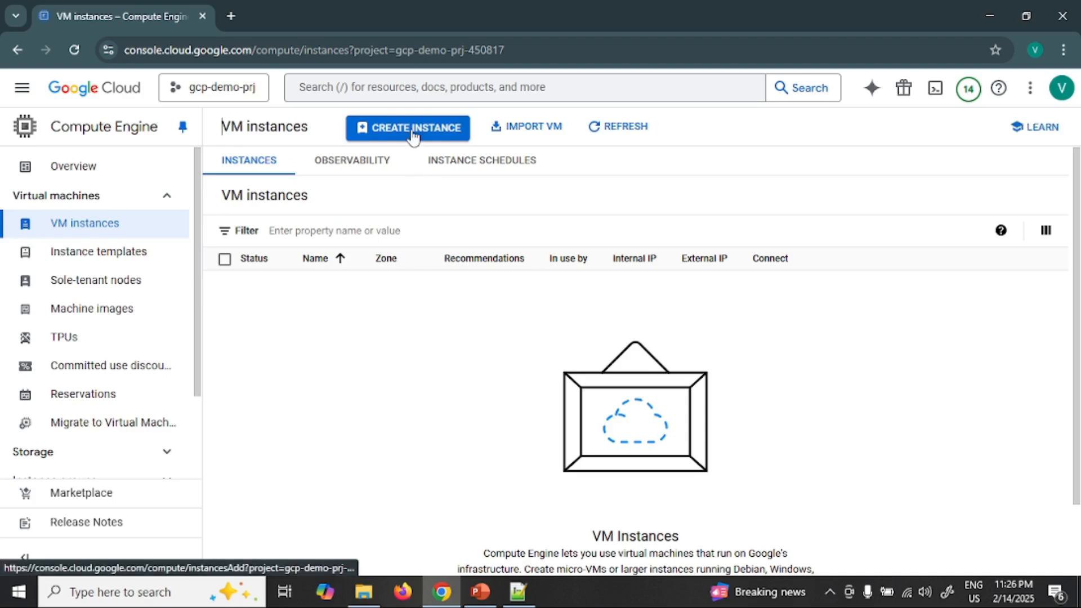
# Review the machine configuration options for creating a VM instance, and return to the VM instances list.
pyautogui.click(412, 128)
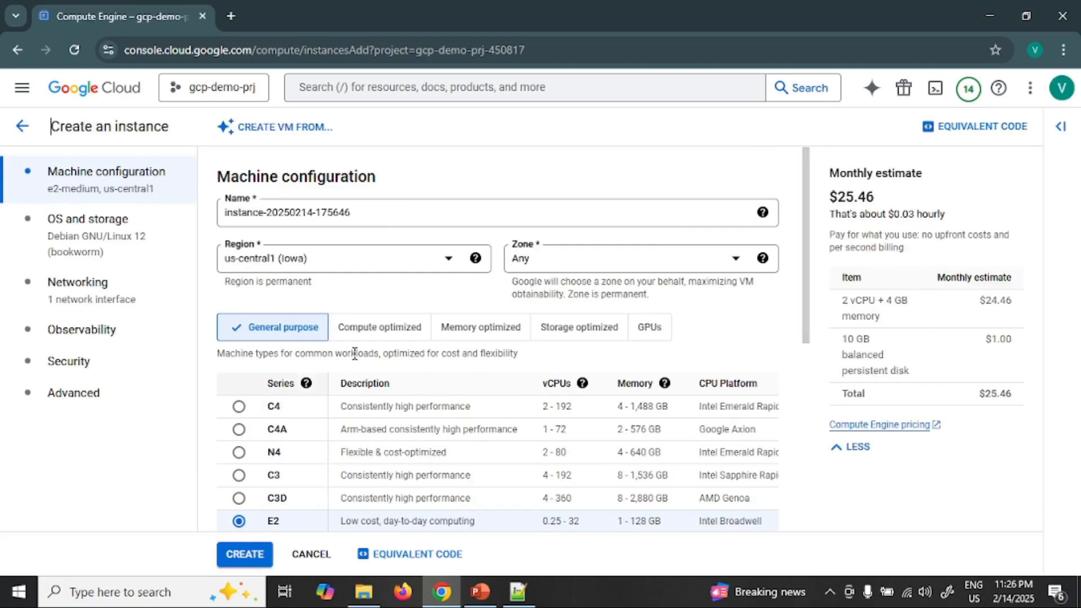
pyautogui.scroll(-6, 354, 353)
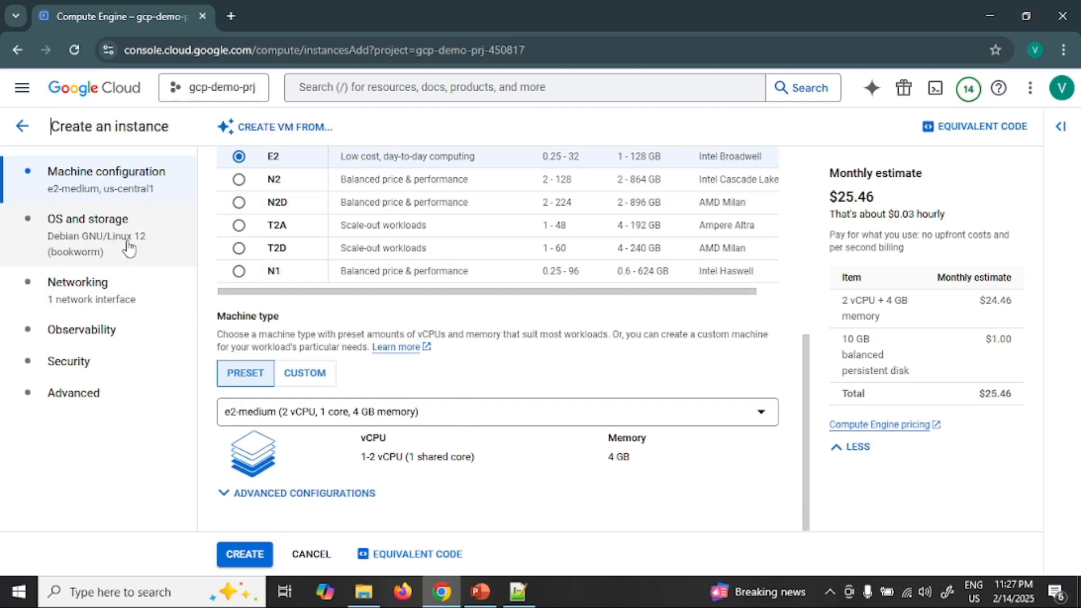
pyautogui.click(23, 127)
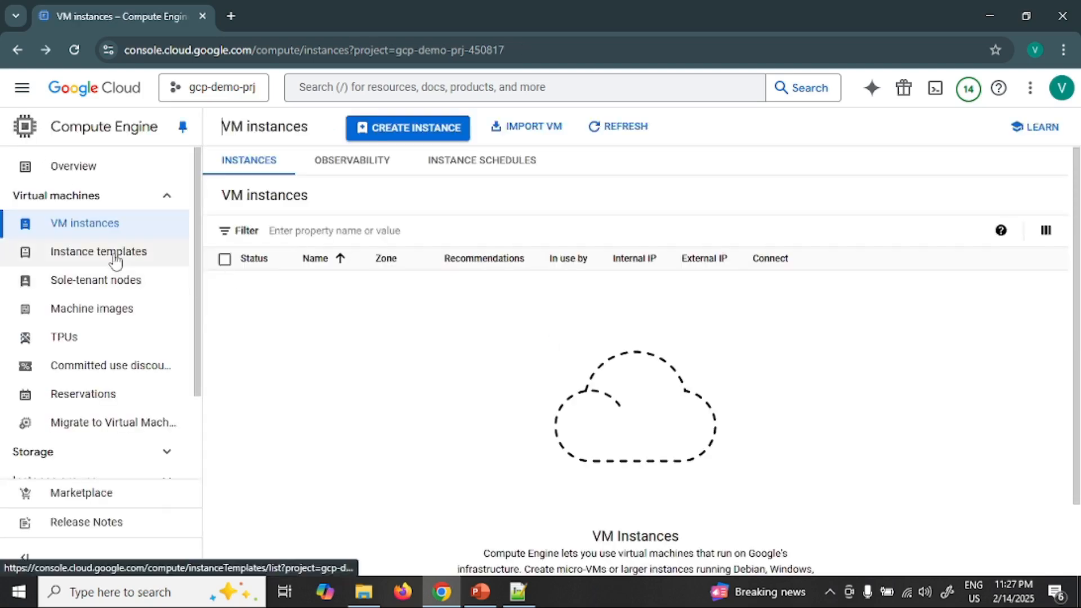
# Start creating a new Compute Engine instance template.
pyautogui.click(115, 259)
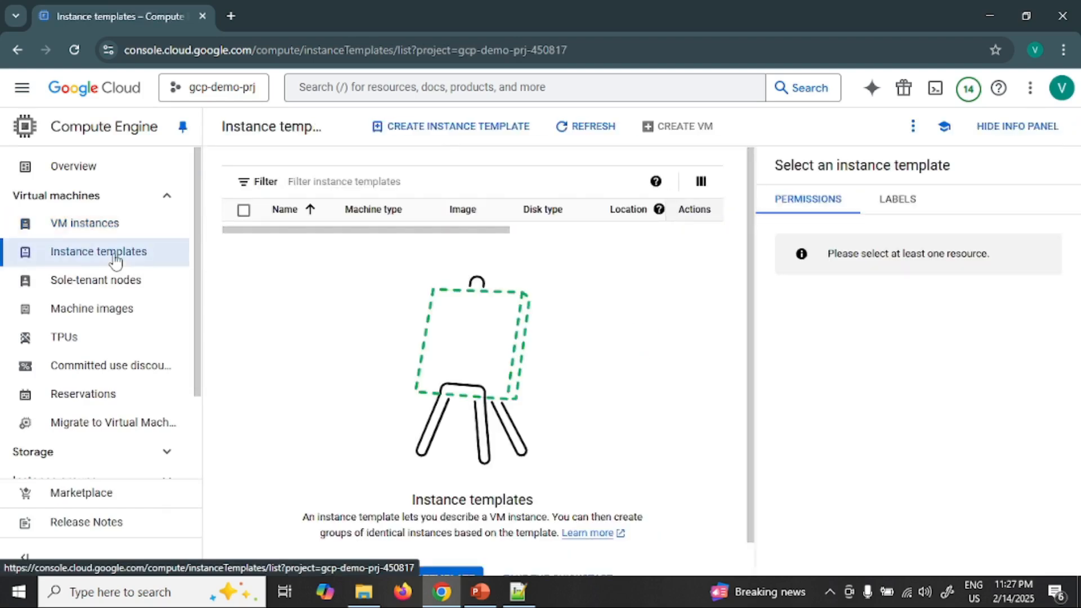
pyautogui.click(450, 128)
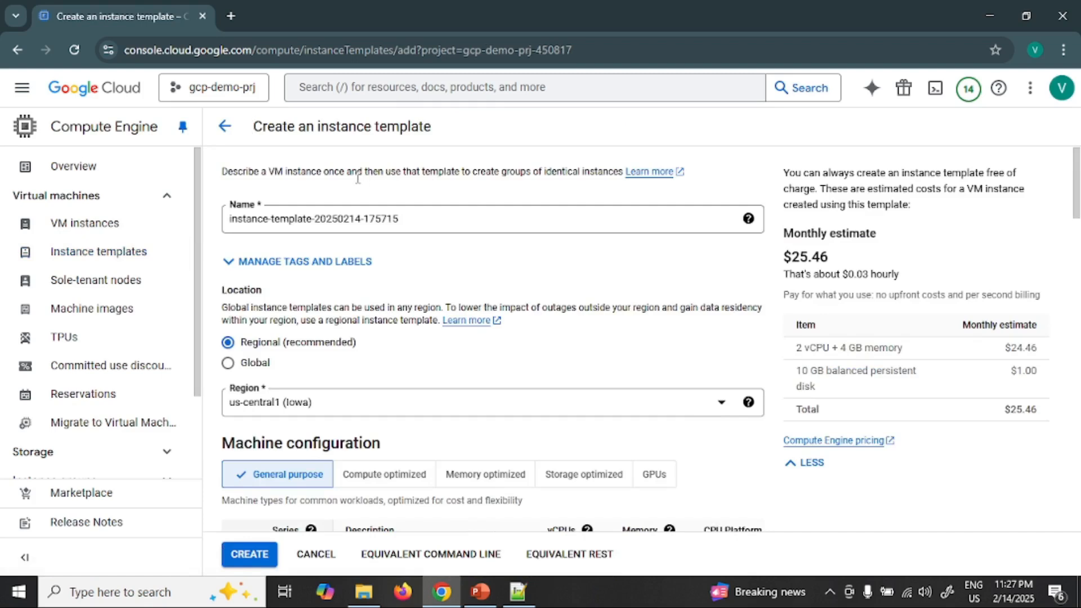
# Examine the template form's location, machine series, machine type and provisioning settings.
pyautogui.scroll(-5, 274, 248)
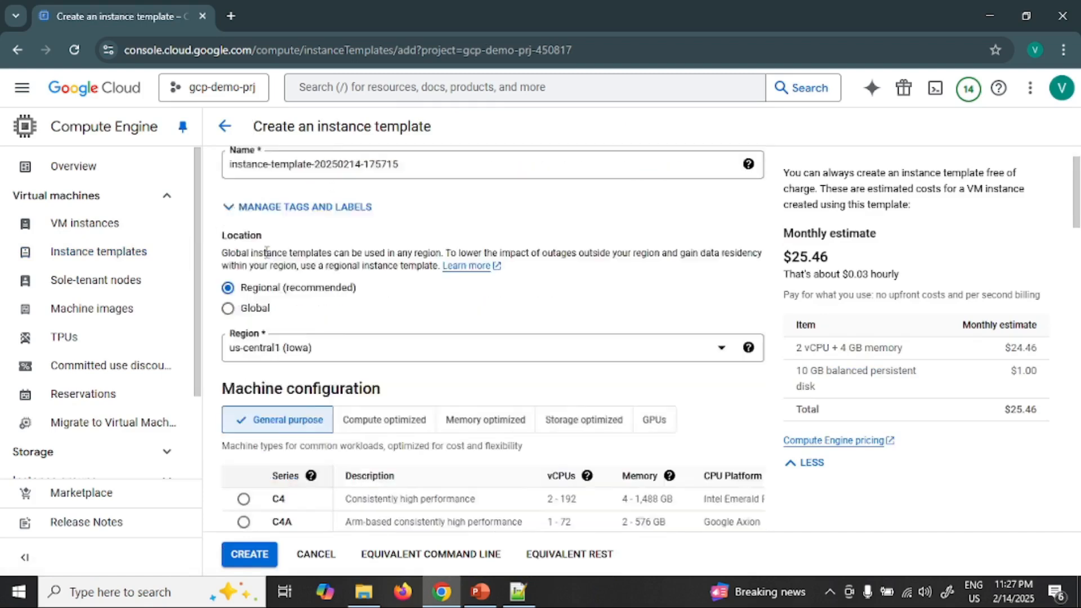
pyautogui.scroll(-7, 272, 363)
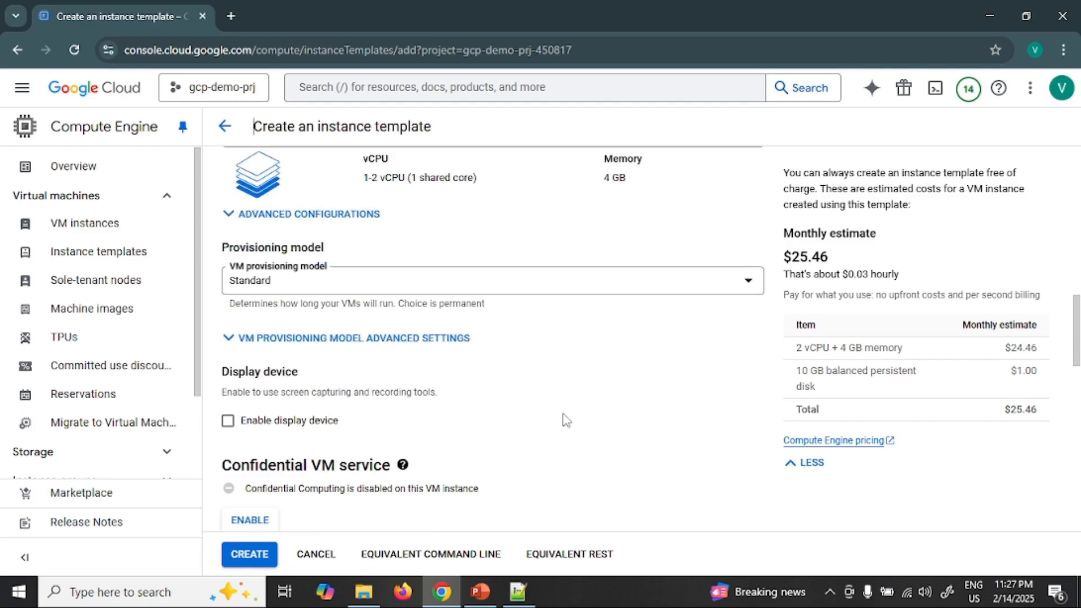
pyautogui.scroll(7, 565, 421)
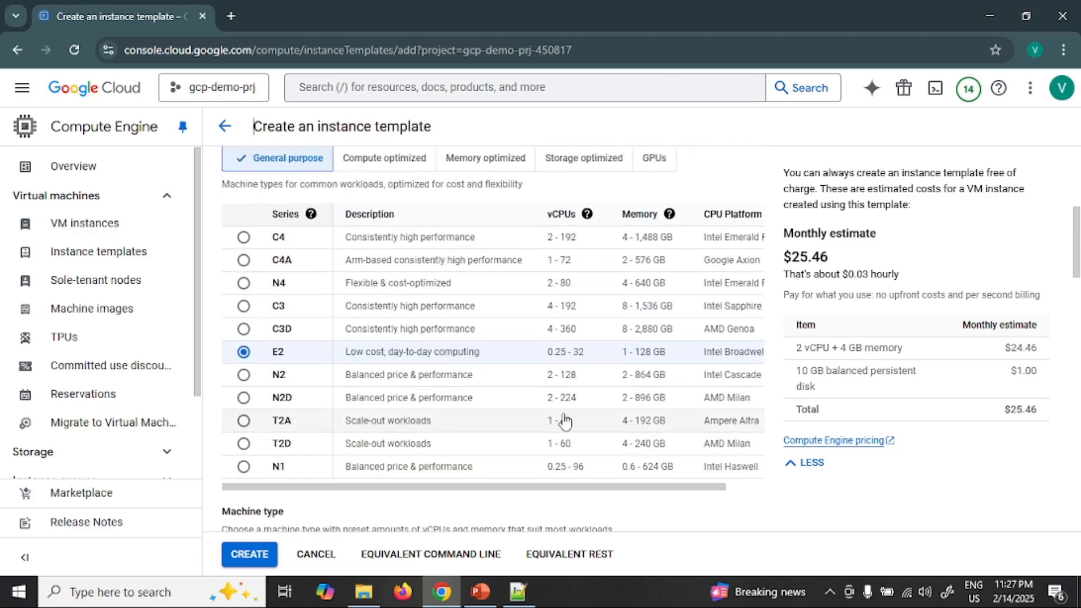
pyautogui.scroll(2, 487, 383)
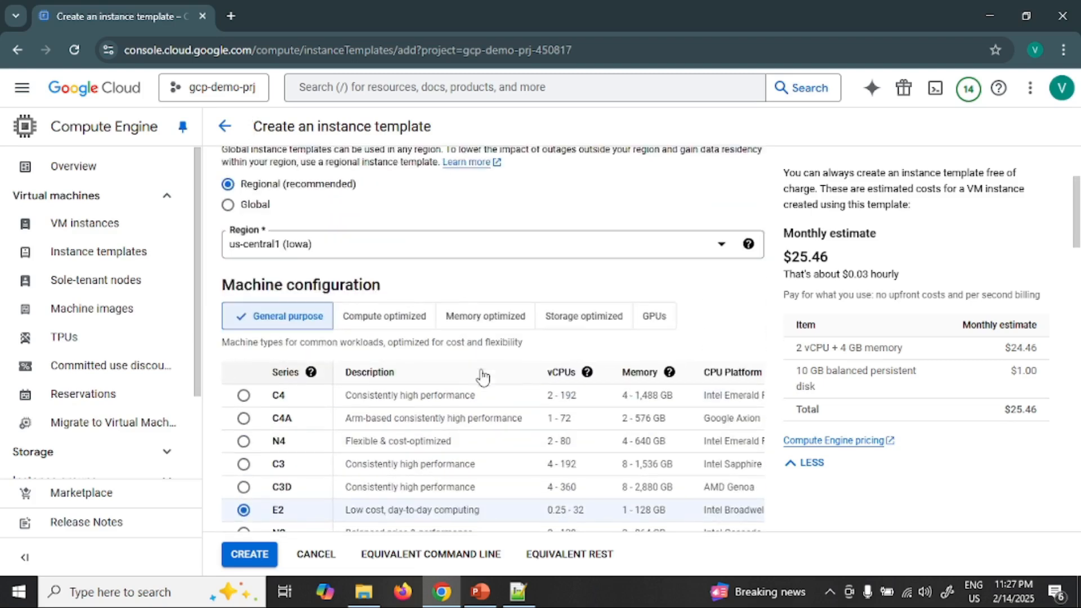
pyautogui.scroll(-1, 476, 372)
pyautogui.scroll(-1, 475, 368)
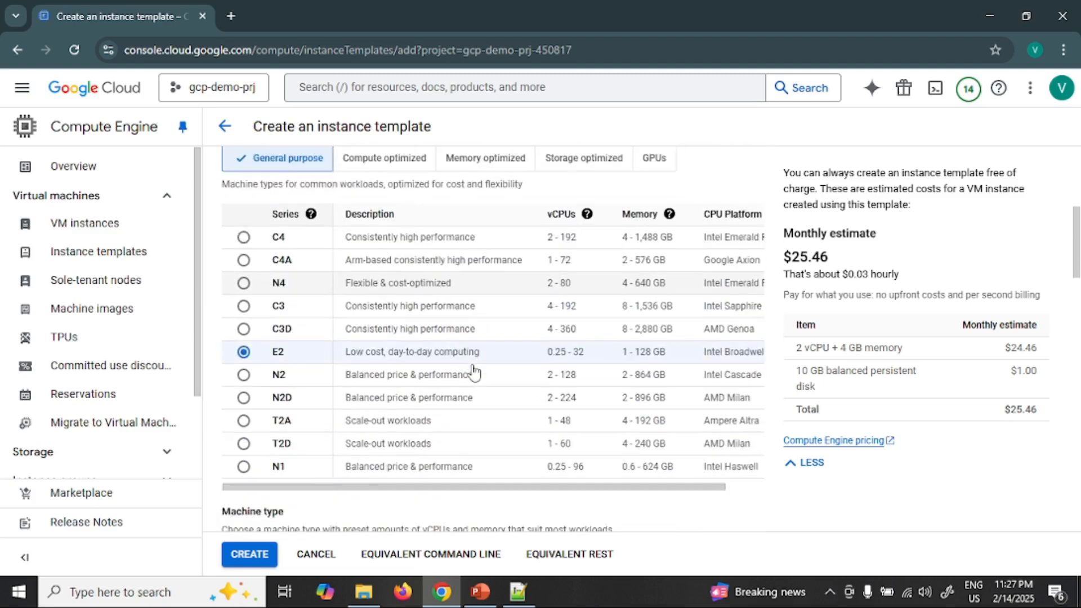
pyautogui.scroll(-2, 410, 372)
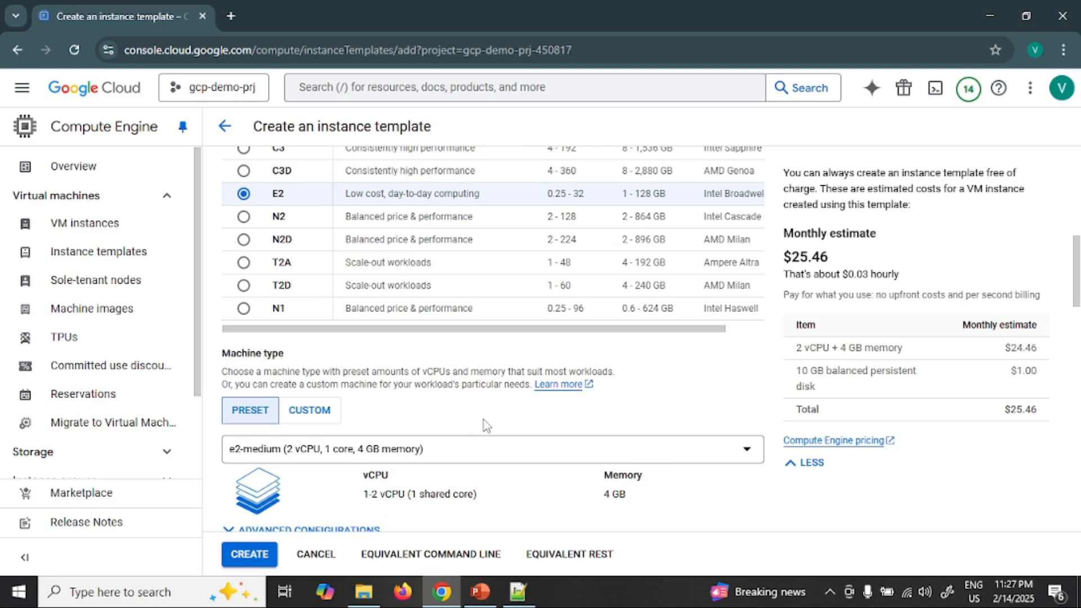
pyautogui.scroll(6, 484, 419)
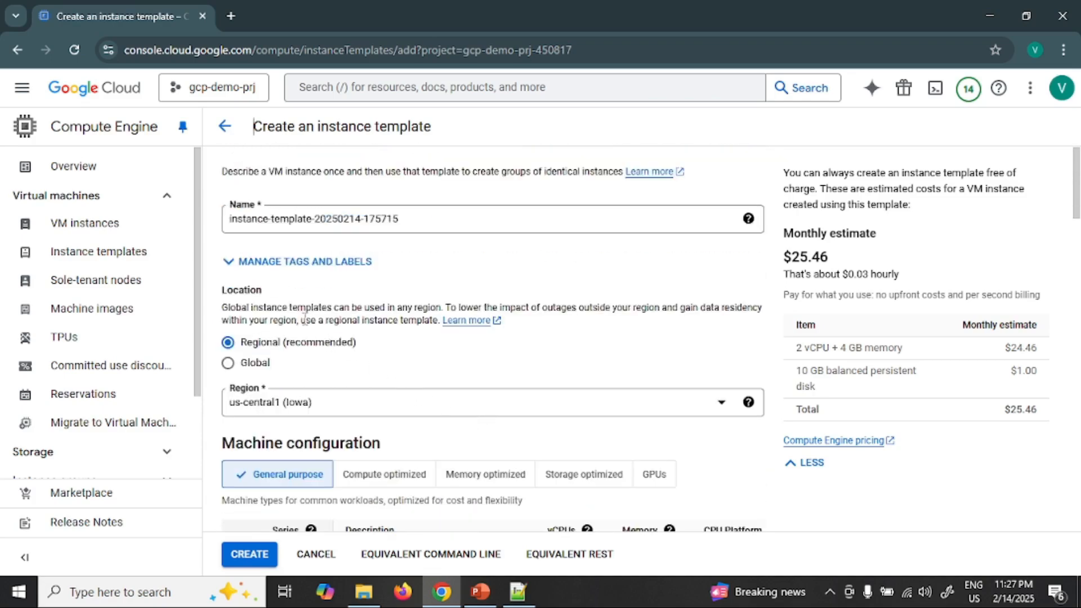
# Name the instance template web-vs-template.
pyautogui.click(415, 218)
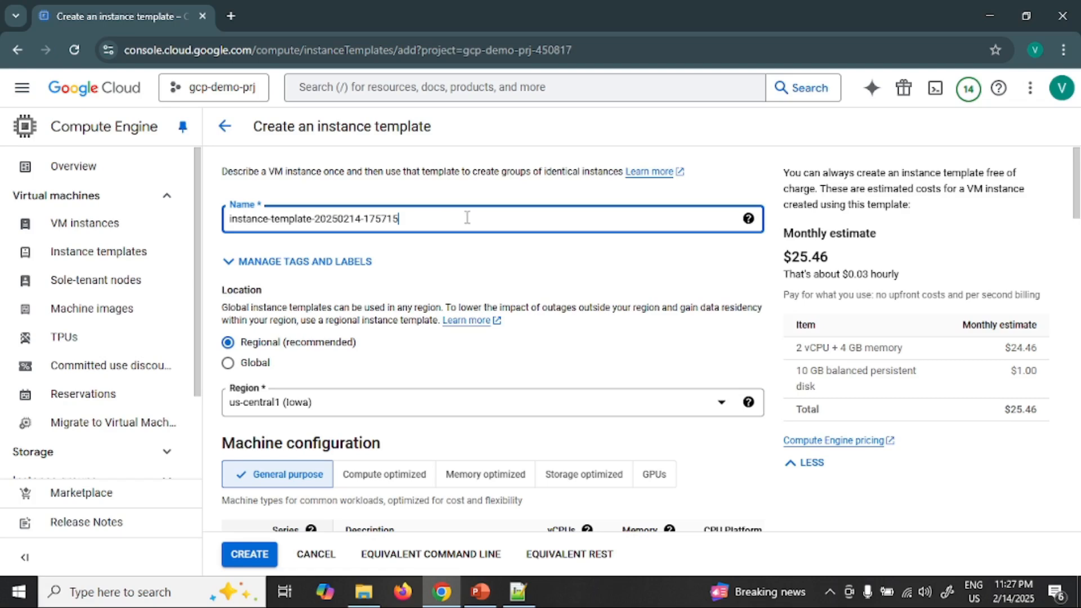
pyautogui.hotkey('ctrl', 'a')
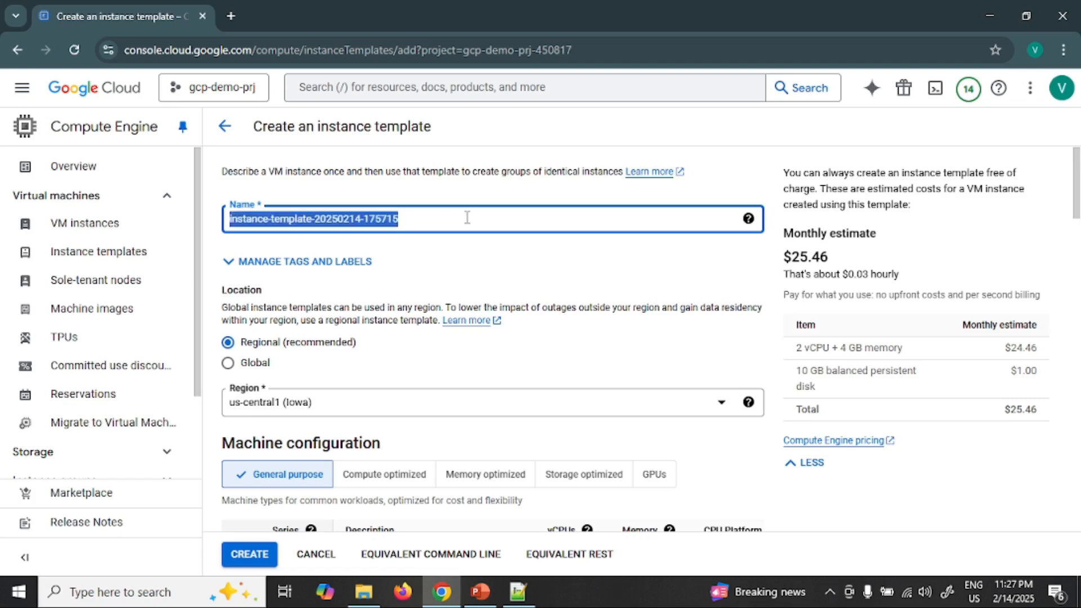
pyautogui.write('web-')
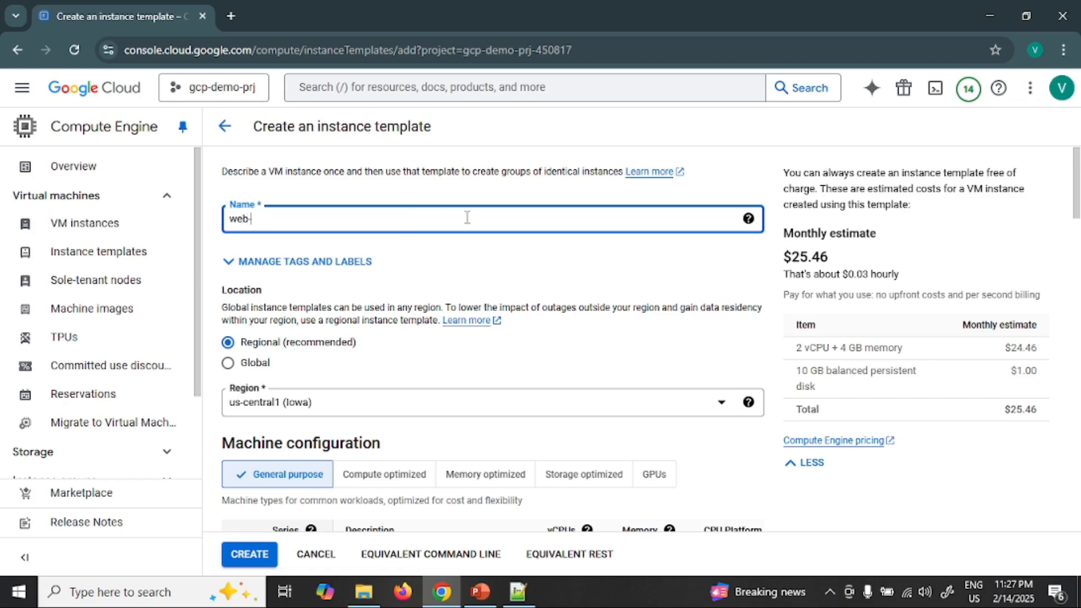
pyautogui.write('vs-template')
# Set the regional template's region to asia-south1 (Mumbai).
pyautogui.click(331, 395)
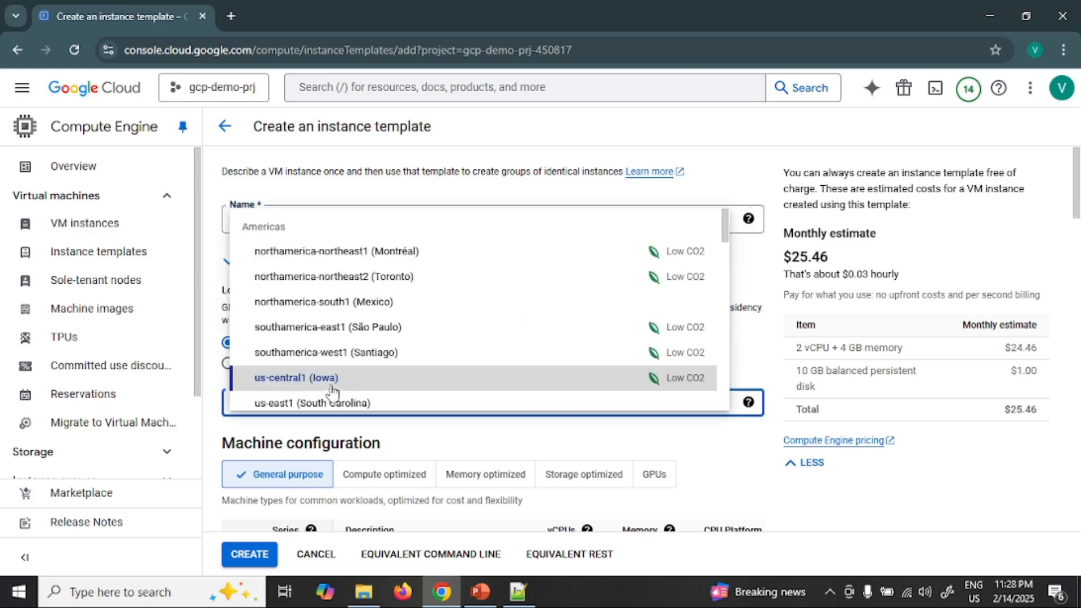
pyautogui.scroll(-8, 436, 328)
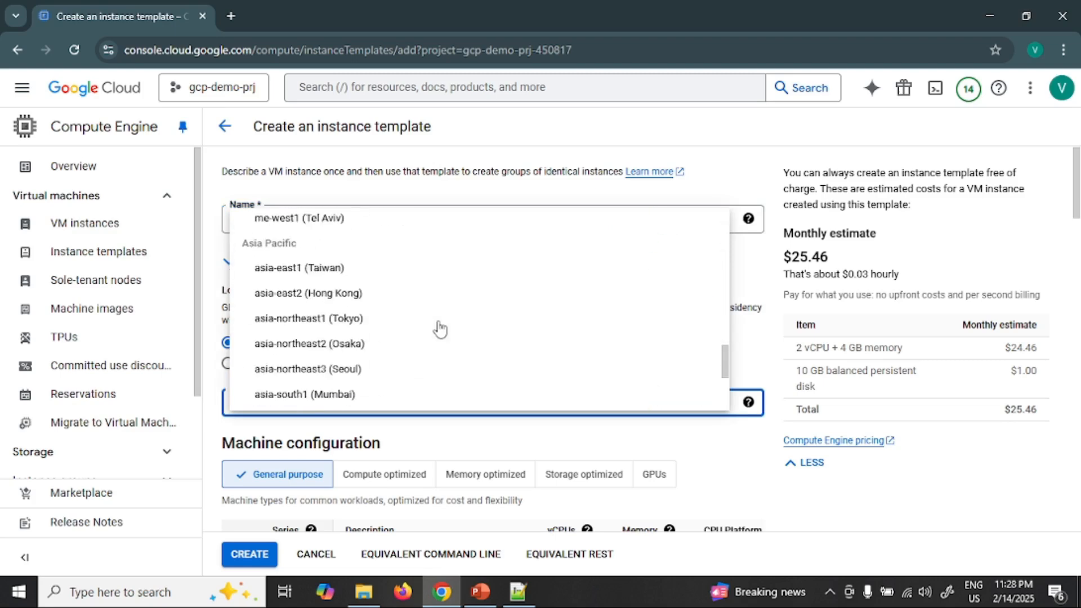
pyautogui.scroll(-1, 385, 331)
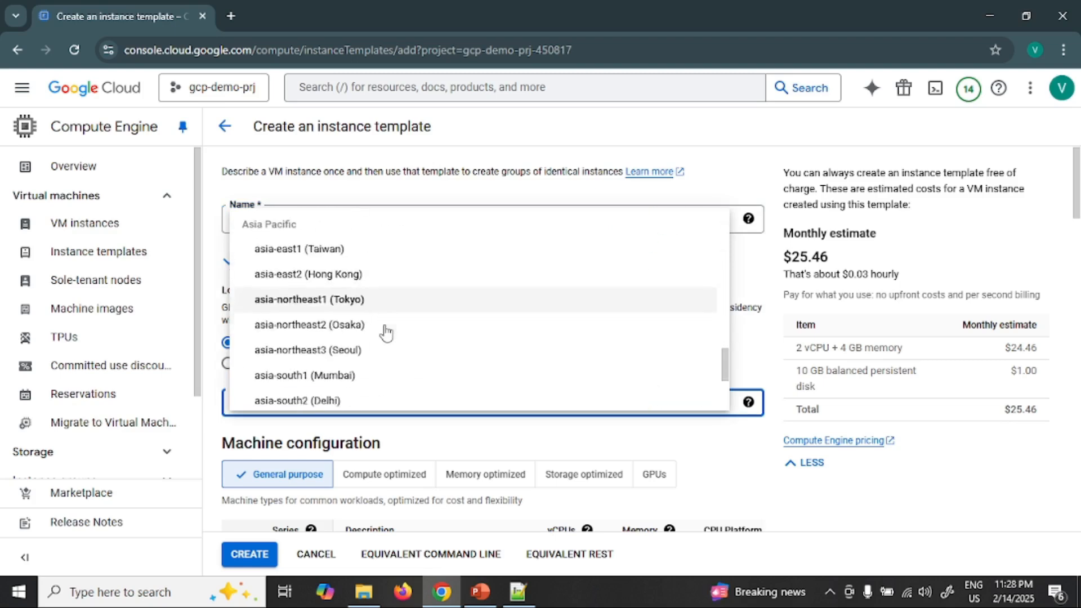
pyautogui.scroll(-1, 385, 332)
pyautogui.click(356, 319)
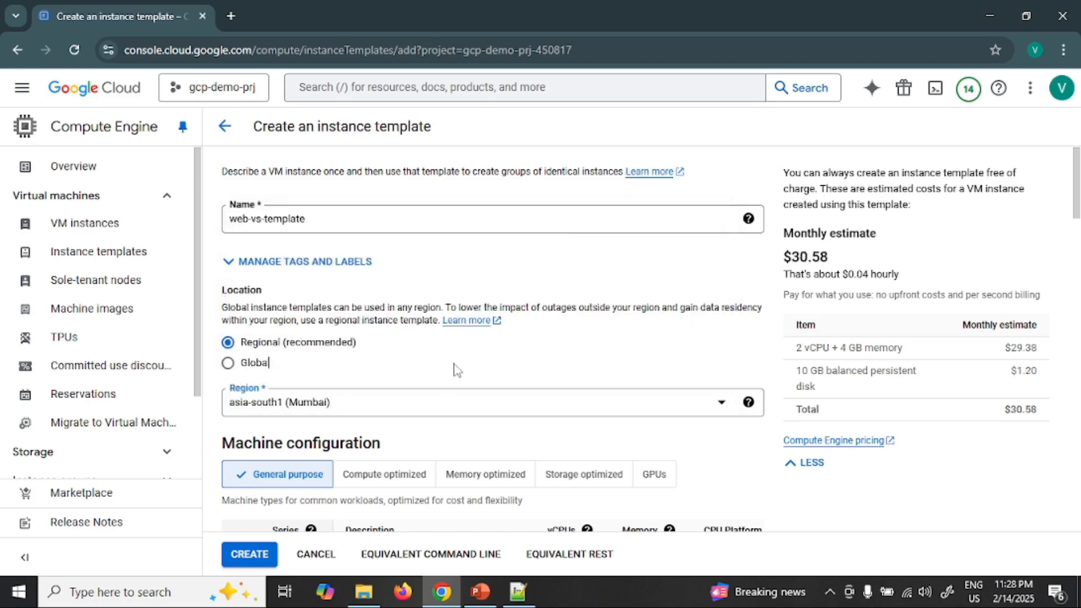
# Set the template's machine type to the shared-core preset e2-micro with 1 GB memory in the E2 series.
pyautogui.scroll(-2, 514, 356)
pyautogui.scroll(-3, 434, 352)
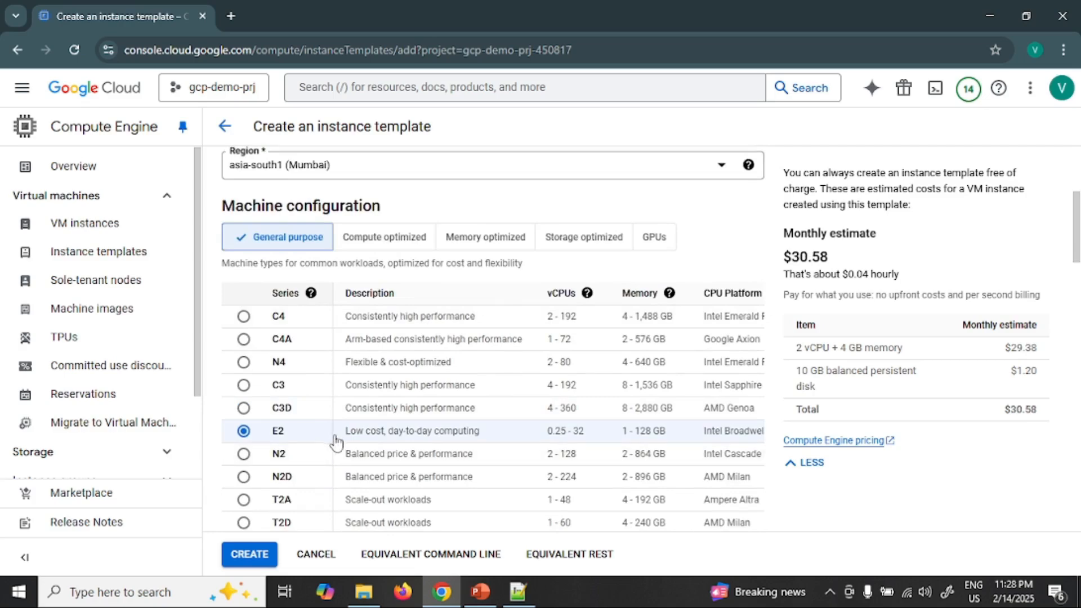
pyautogui.moveTo(345, 433); pyautogui.dragTo(504, 421)
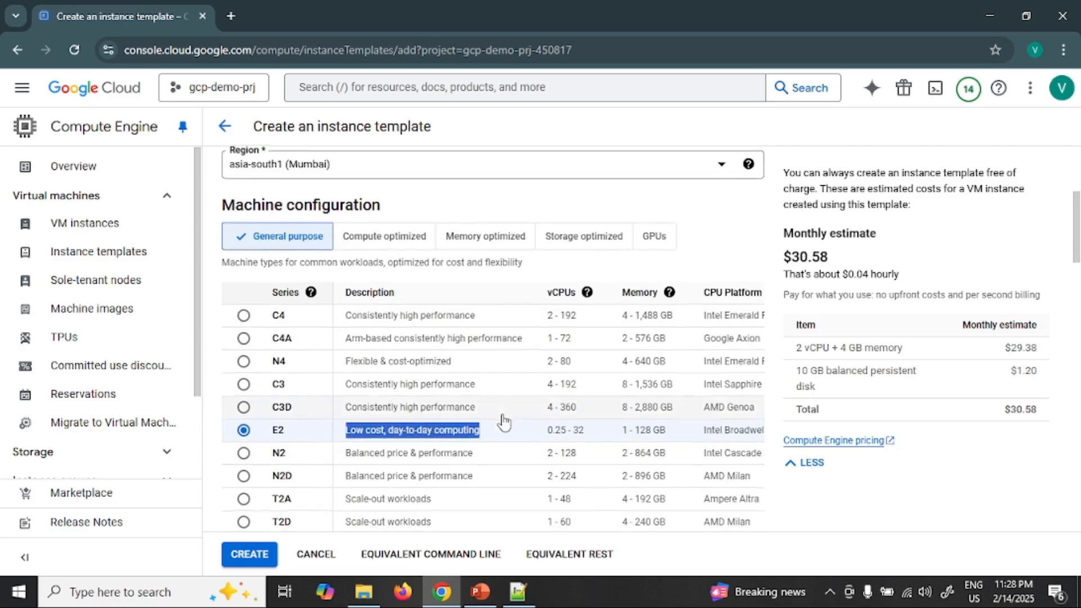
pyautogui.scroll(-3, 504, 421)
pyautogui.scroll(-3, 307, 428)
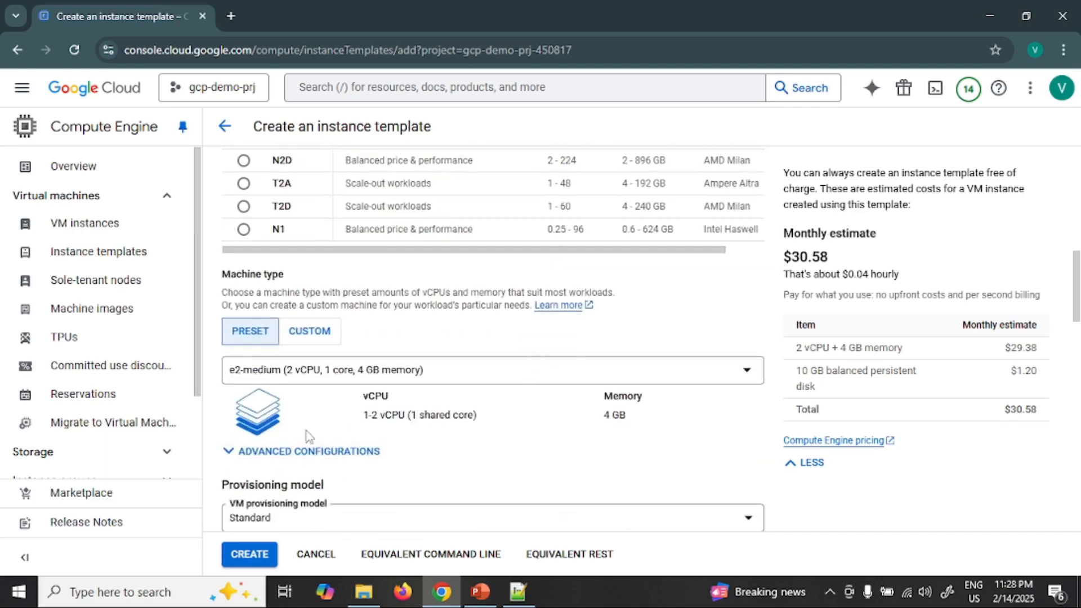
pyautogui.click(300, 370)
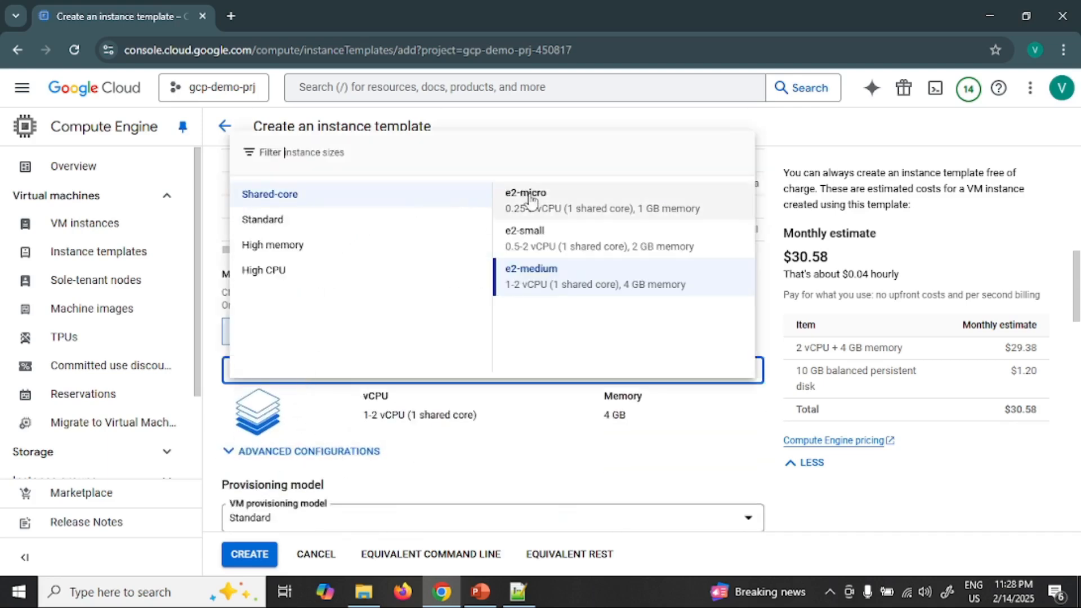
pyautogui.click(542, 200)
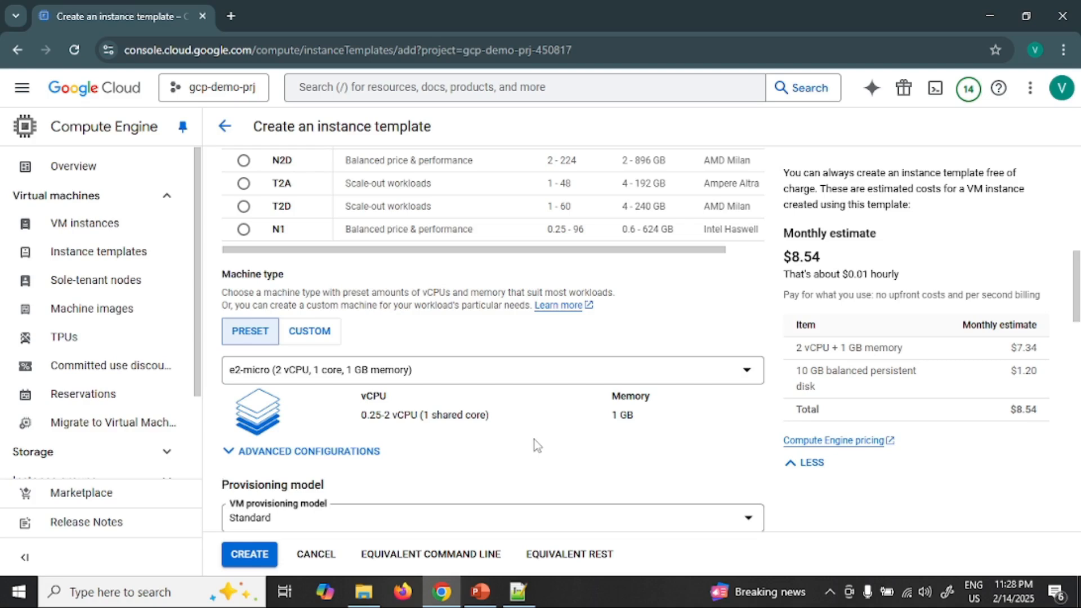
# Check the available VM provisioning models without changing the Standard selection.
pyautogui.scroll(-4, 536, 446)
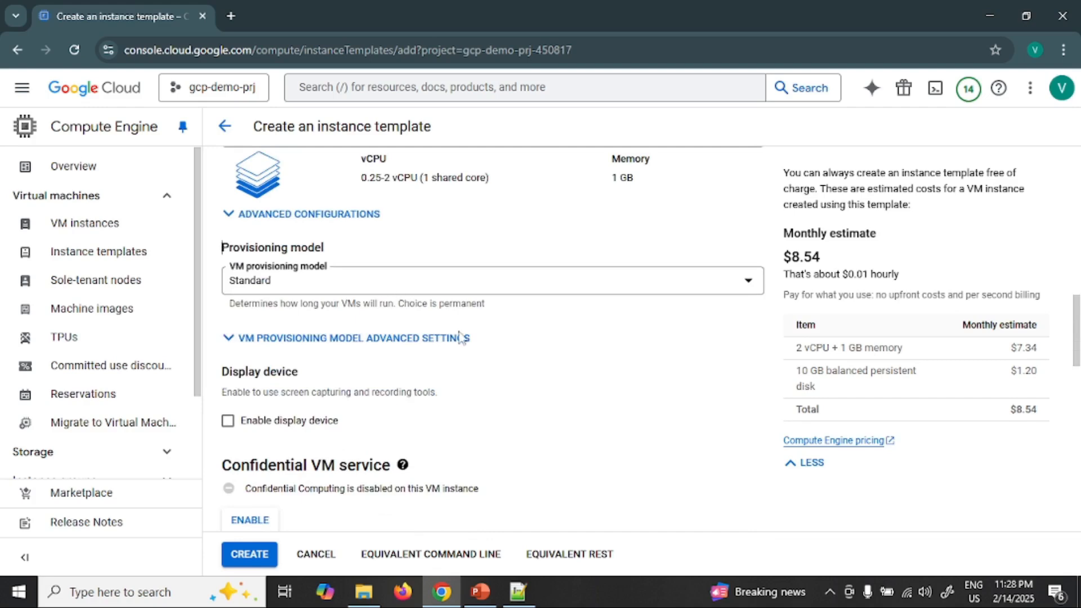
pyautogui.click(423, 282)
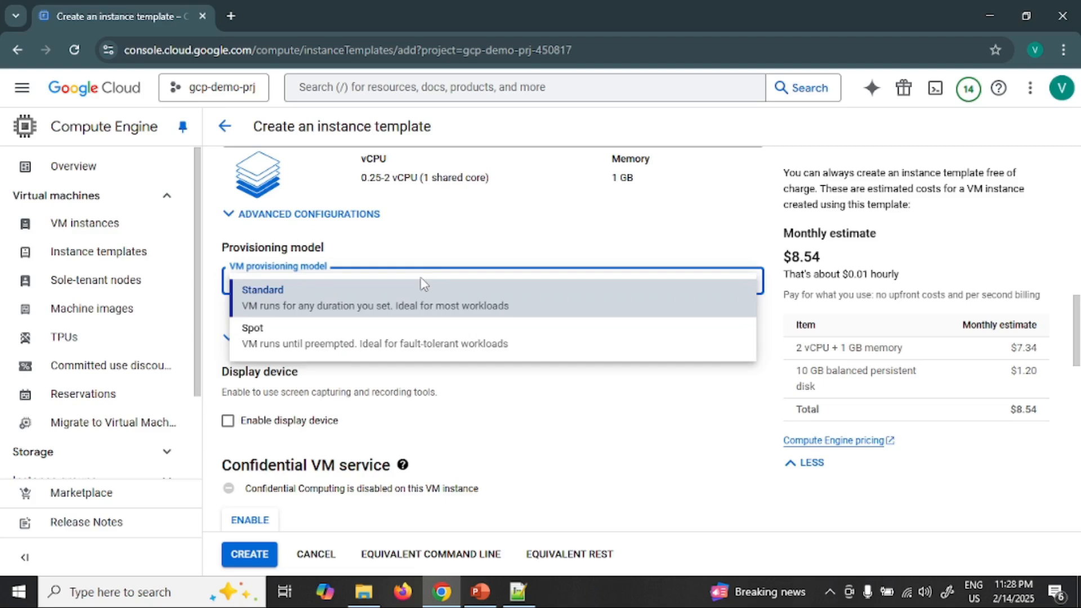
pyautogui.click(447, 234)
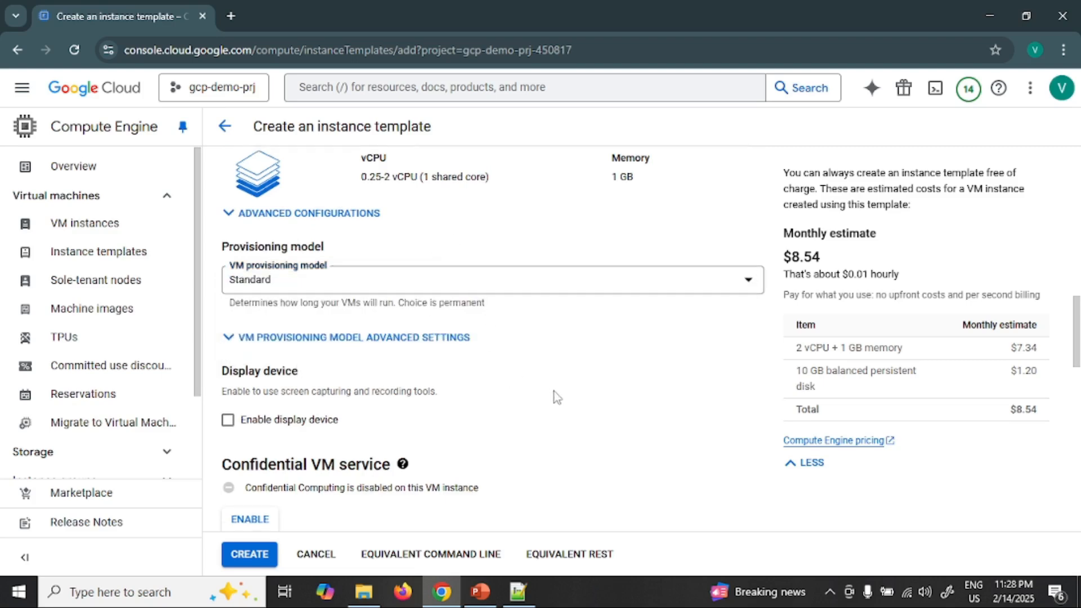
# Allow HTTP traffic in the template's firewall settings.
pyautogui.scroll(-4, 556, 381)
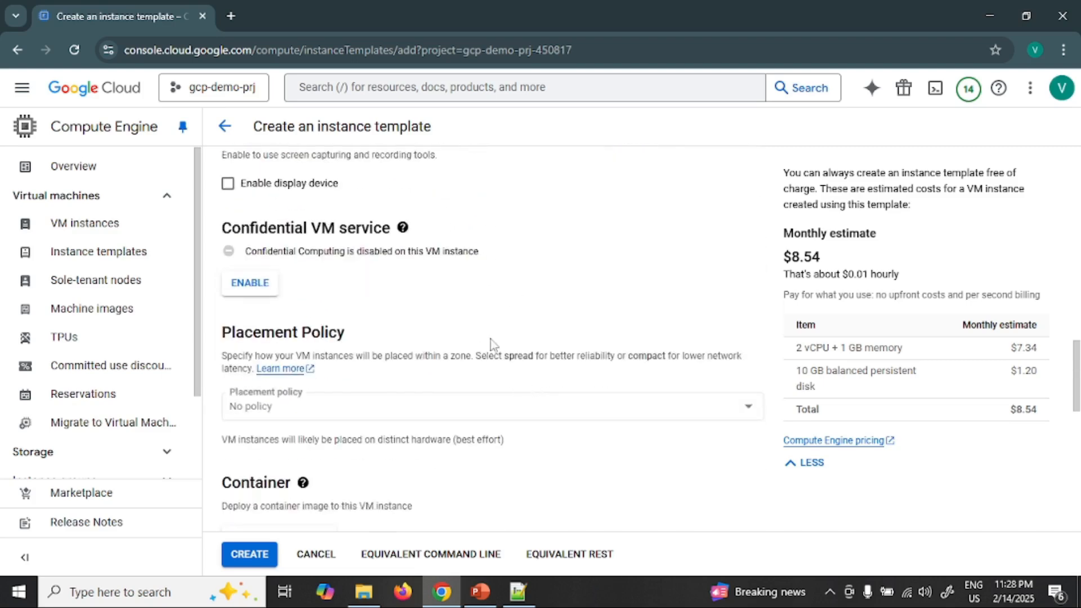
pyautogui.scroll(-5, 501, 323)
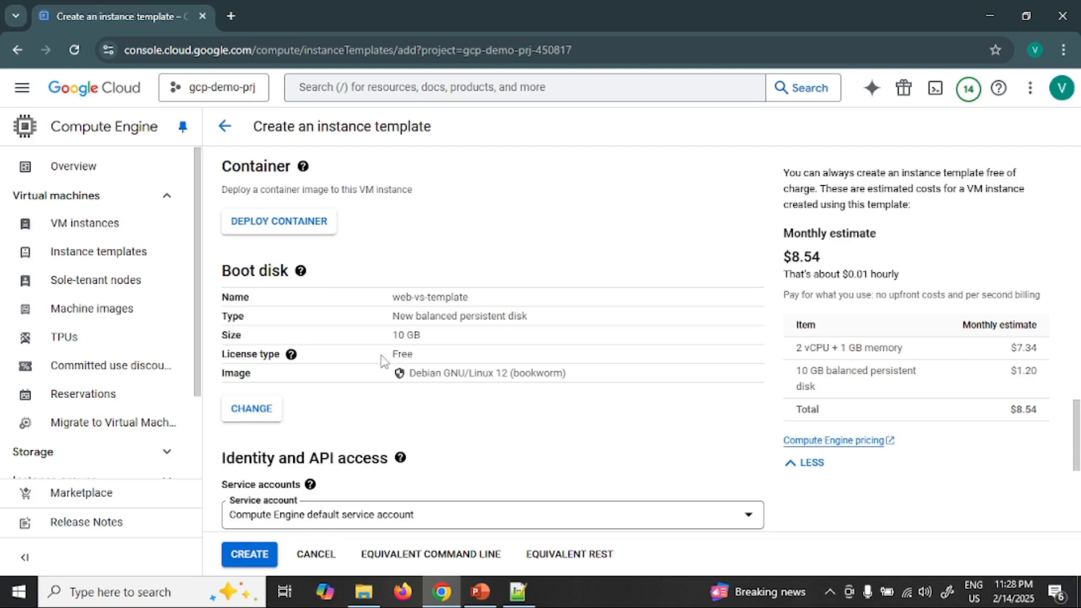
pyautogui.scroll(-3, 563, 394)
pyautogui.scroll(-2, 562, 390)
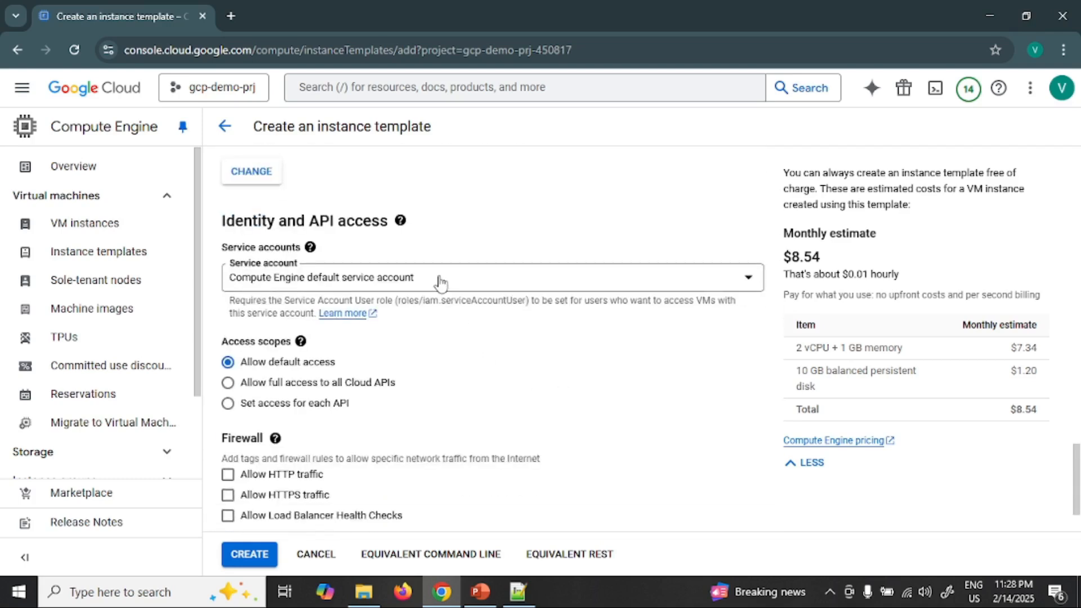
pyautogui.scroll(-2, 558, 373)
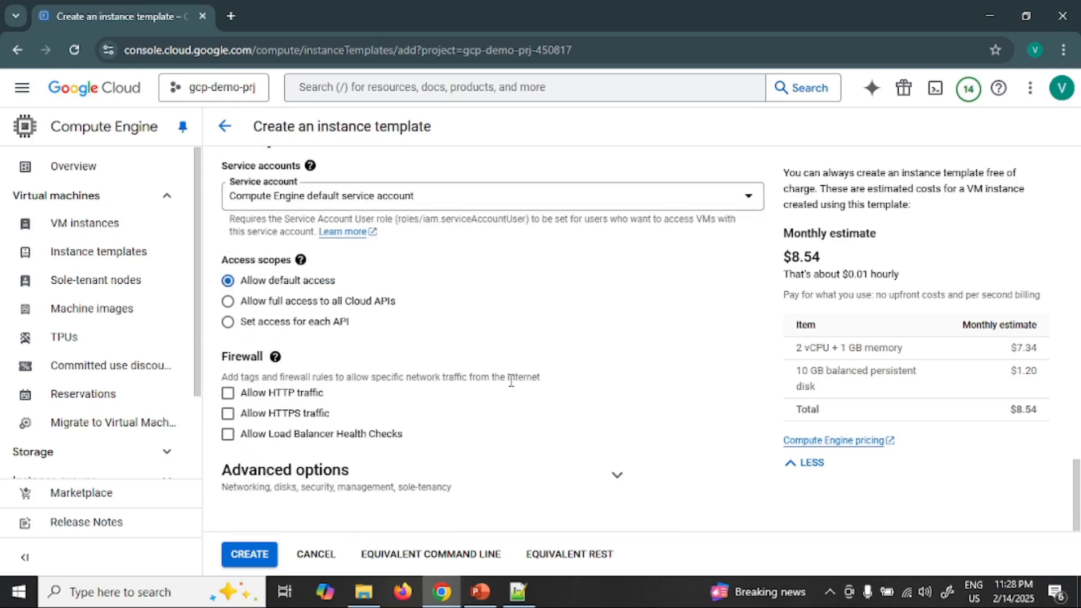
pyautogui.click(229, 393)
# Add a startup script in the template's advanced management options that updates packages, installs apache2 and writes a hostname success page to /var/www/html/index.html.
pyautogui.click(617, 476)
pyautogui.scroll(-5, 558, 326)
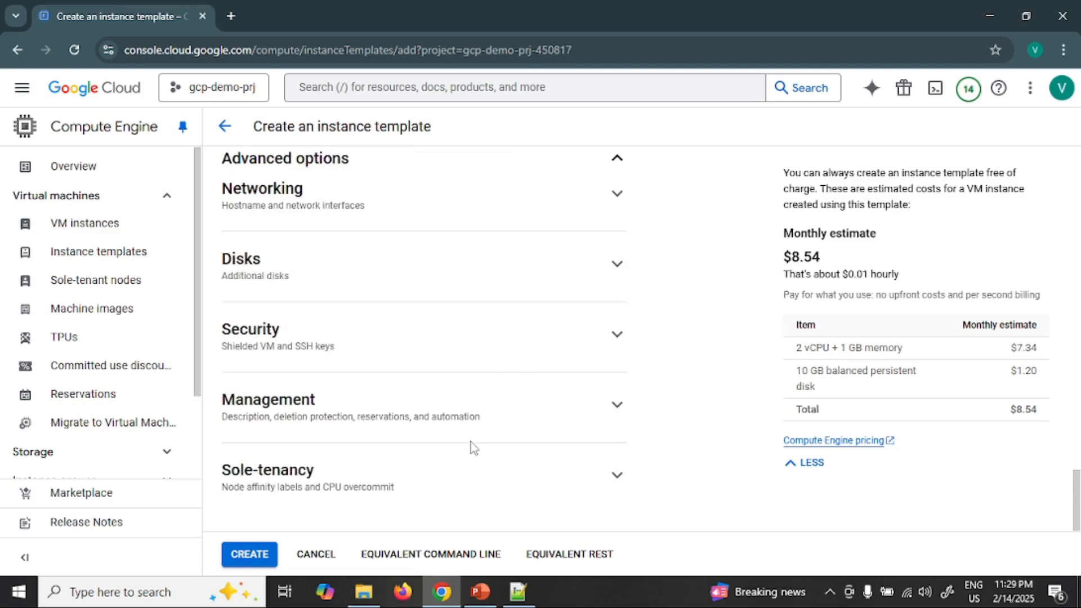
pyautogui.click(466, 410)
pyautogui.scroll(-3, 636, 343)
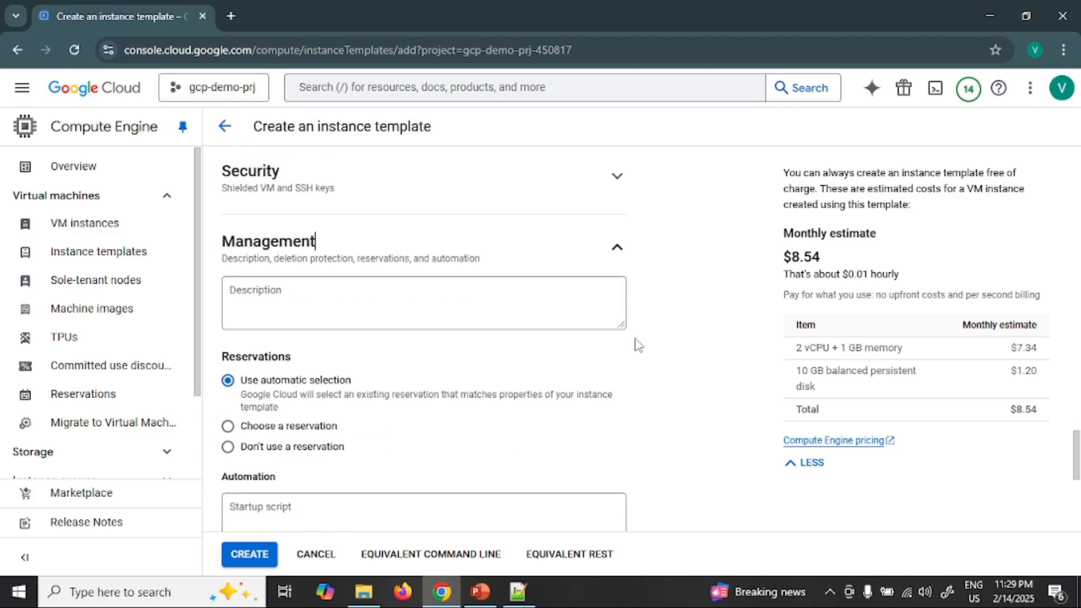
pyautogui.scroll(-3, 636, 343)
pyautogui.click(363, 352)
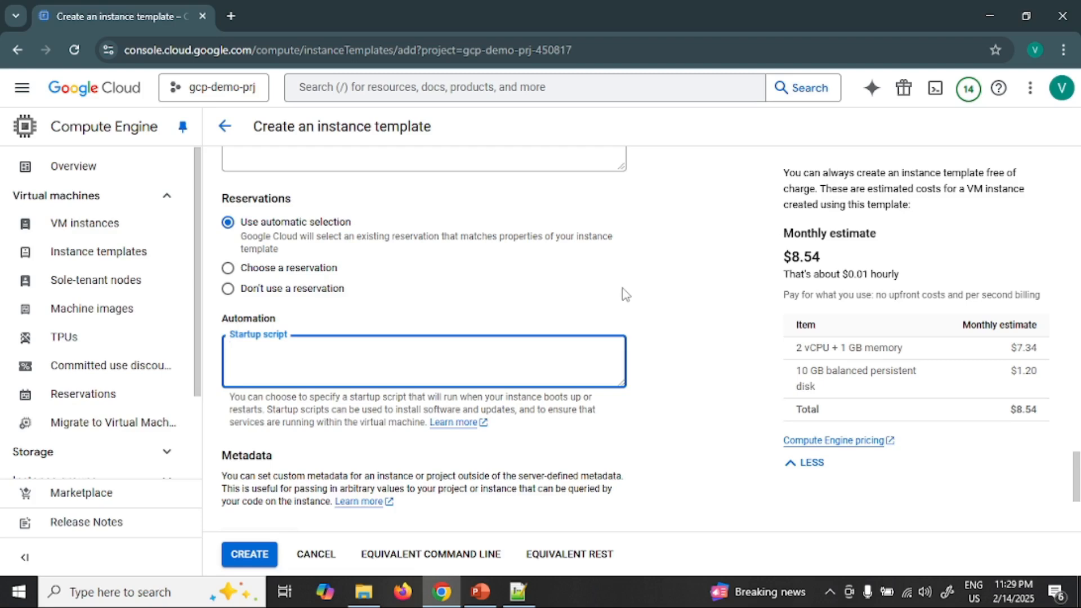
pyautogui.hotkey('ctrl', 'v')
pyautogui.scroll(3, 419, 375)
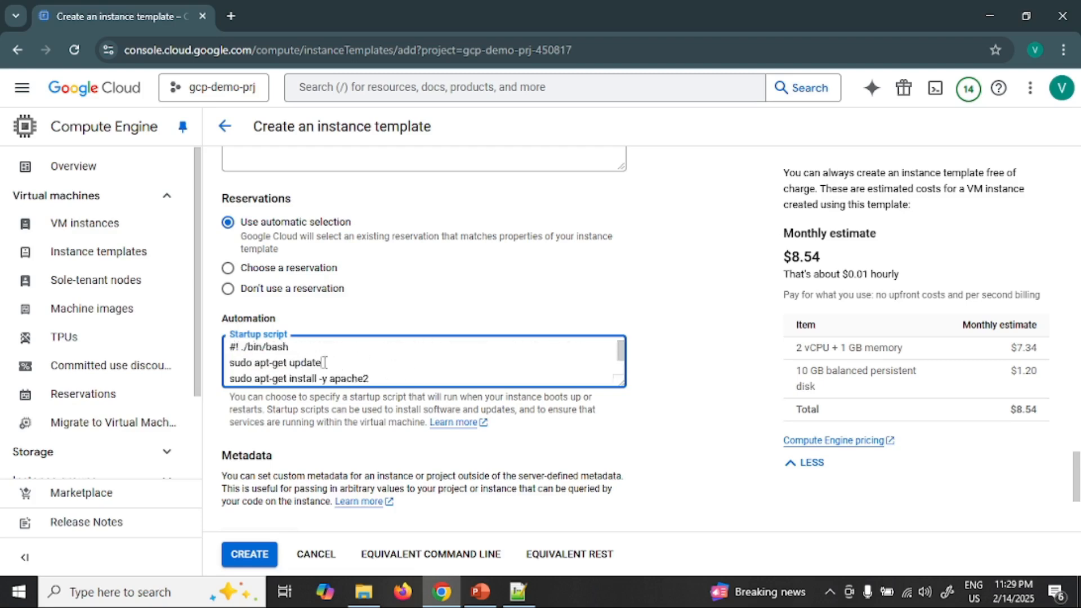
# Review the startup script's package update, apache2 installation, index.html heading text and hostname lines.
pyautogui.moveTo(321, 362); pyautogui.dragTo(229, 364)
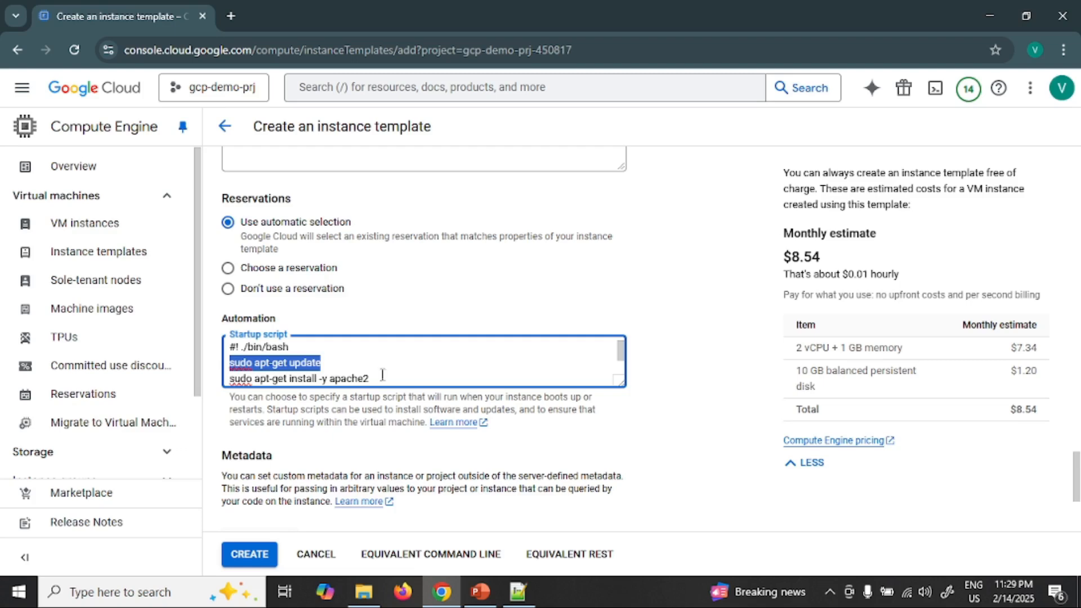
pyautogui.moveTo(378, 379); pyautogui.dragTo(300, 360)
pyautogui.scroll(2, 355, 362)
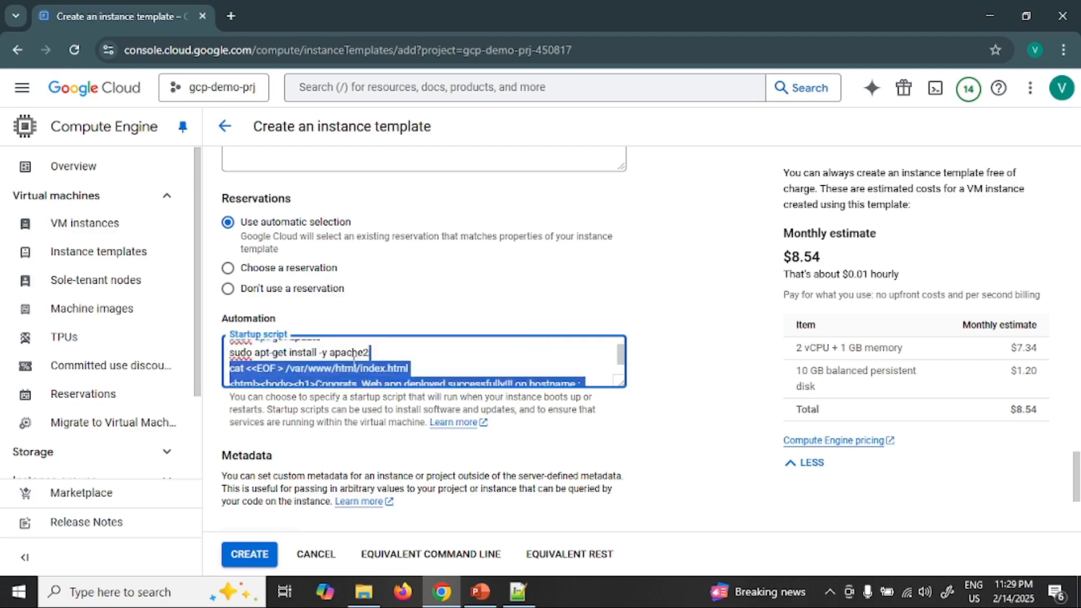
pyautogui.moveTo(378, 378); pyautogui.dragTo(230, 345)
pyautogui.scroll(1, 232, 347)
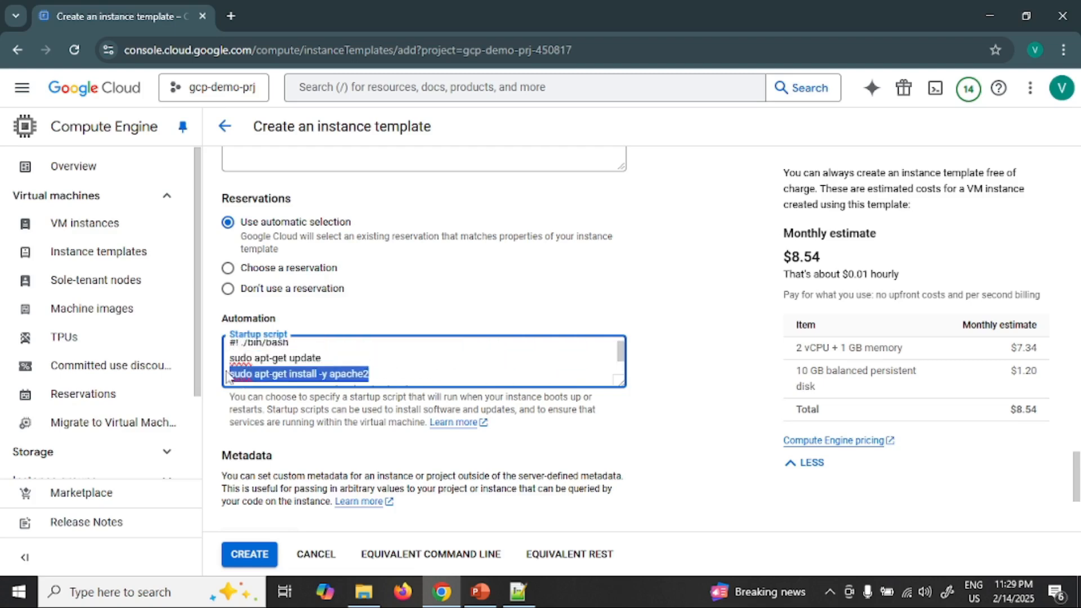
pyautogui.scroll(-2, 399, 362)
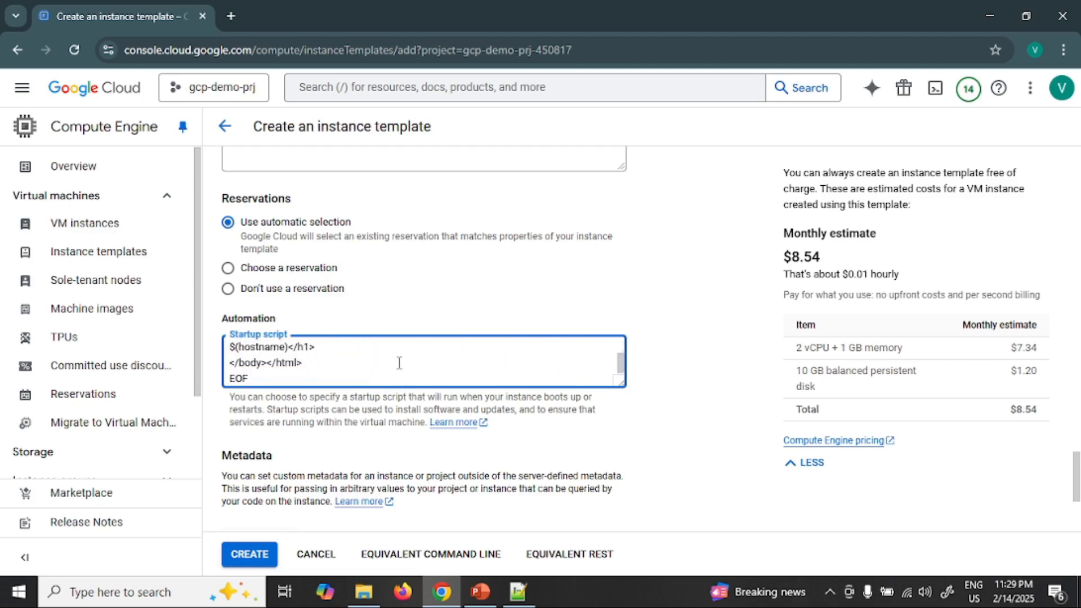
pyautogui.scroll(3, 399, 363)
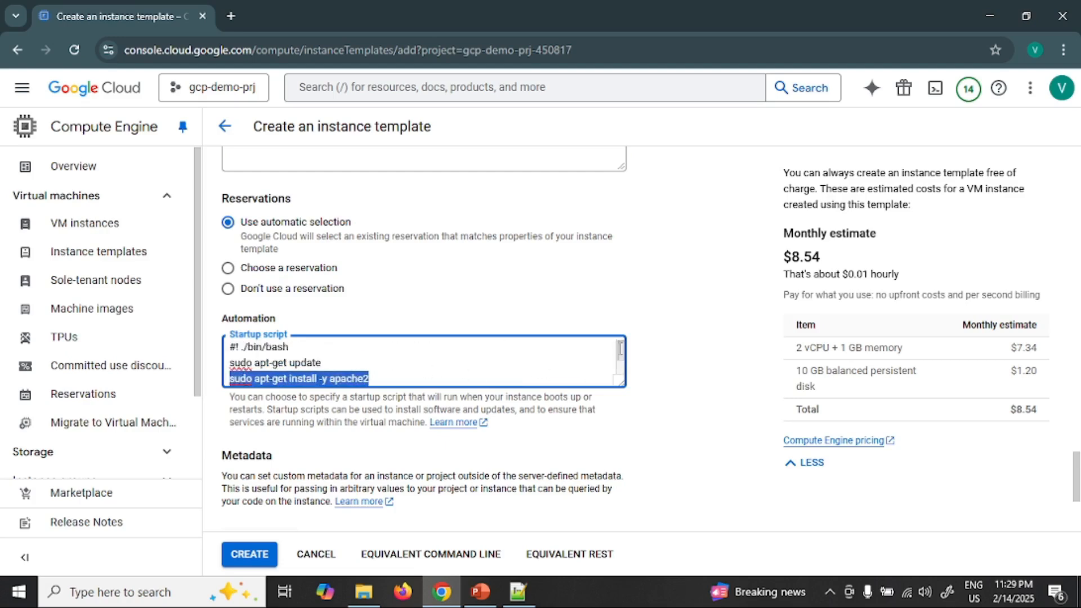
pyautogui.scroll(-3, 455, 357)
pyautogui.click(416, 354)
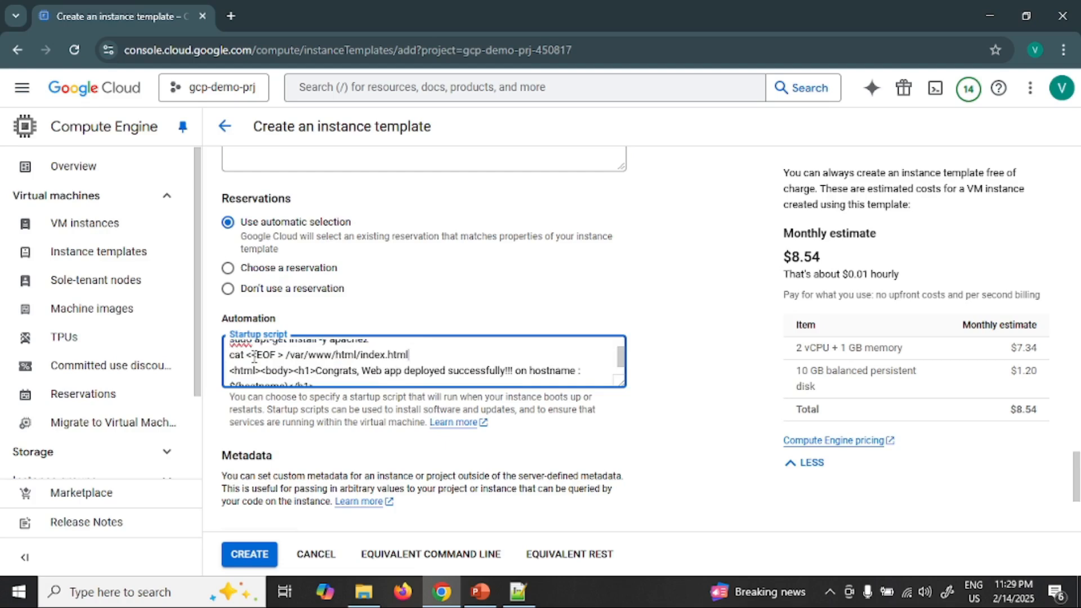
pyautogui.moveTo(317, 370); pyautogui.dragTo(579, 370)
pyautogui.scroll(-1, 574, 369)
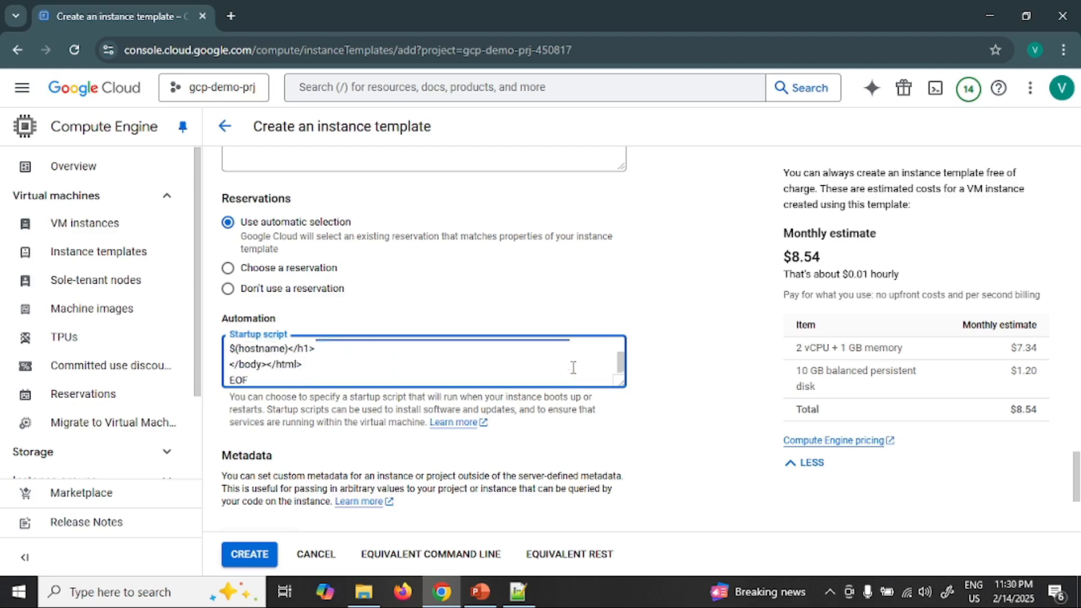
pyautogui.moveTo(291, 346); pyautogui.dragTo(231, 352)
pyautogui.click(479, 363)
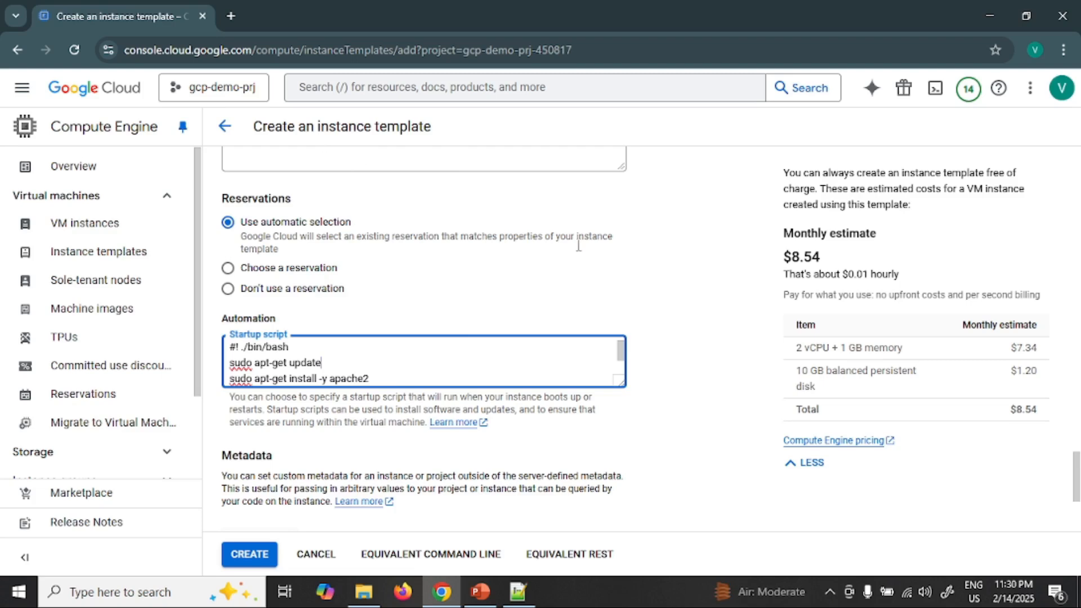
# Check the monthly cost estimate and create the instance template.
pyautogui.moveTo(828, 260); pyautogui.dragTo(780, 254)
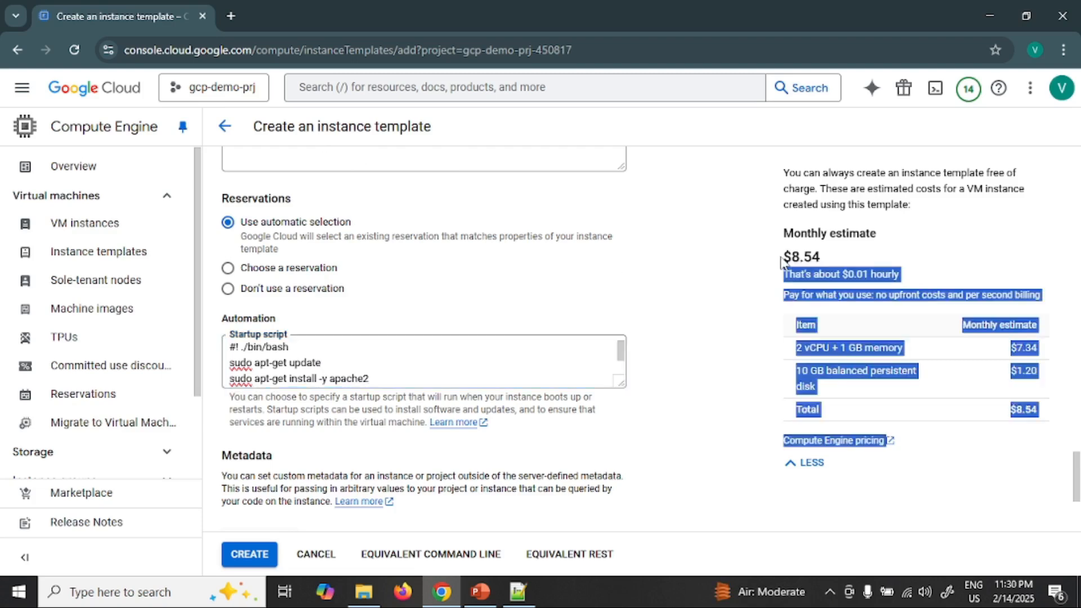
pyautogui.click(820, 255)
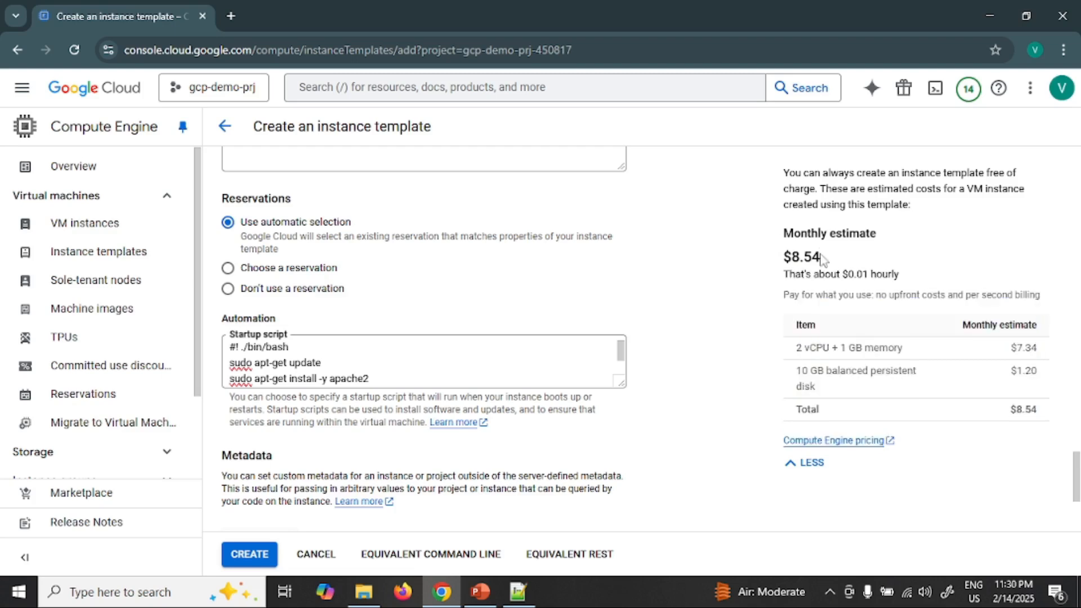
pyautogui.scroll(1, 552, 273)
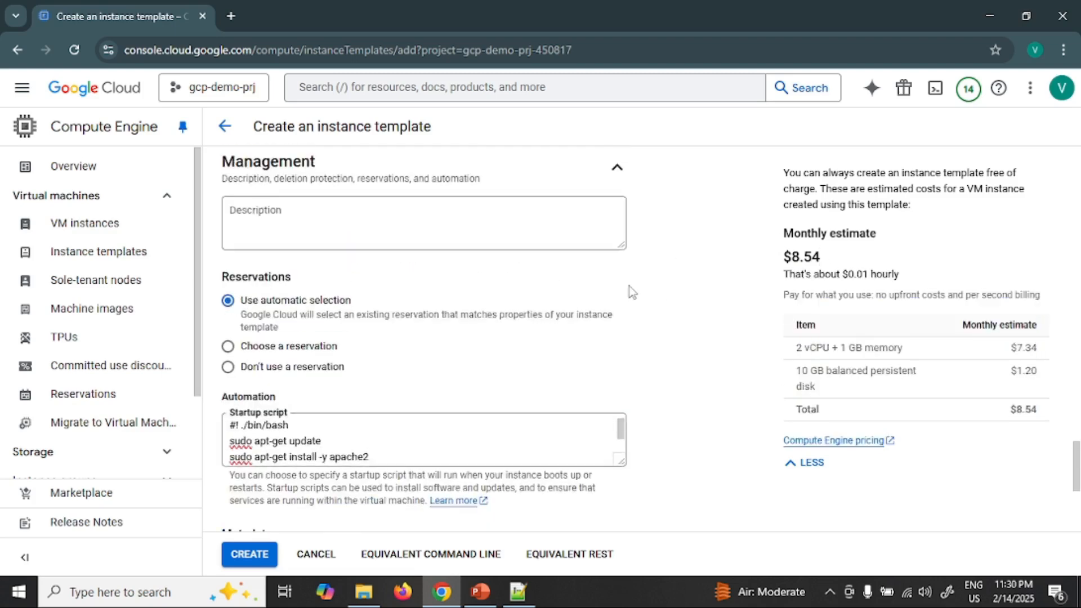
pyautogui.scroll(-2, 629, 287)
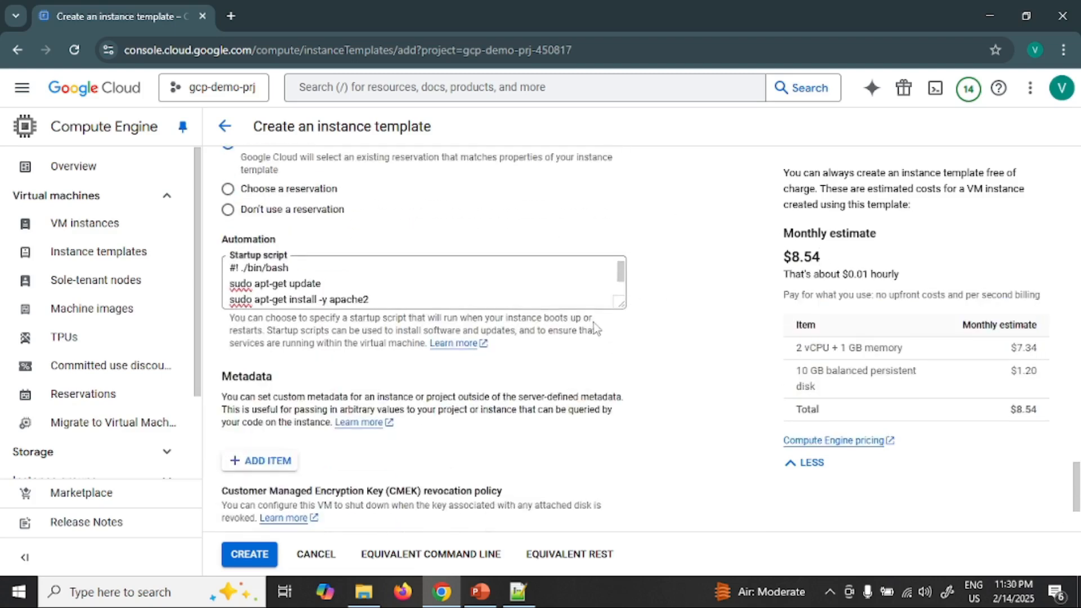
pyautogui.click(250, 556)
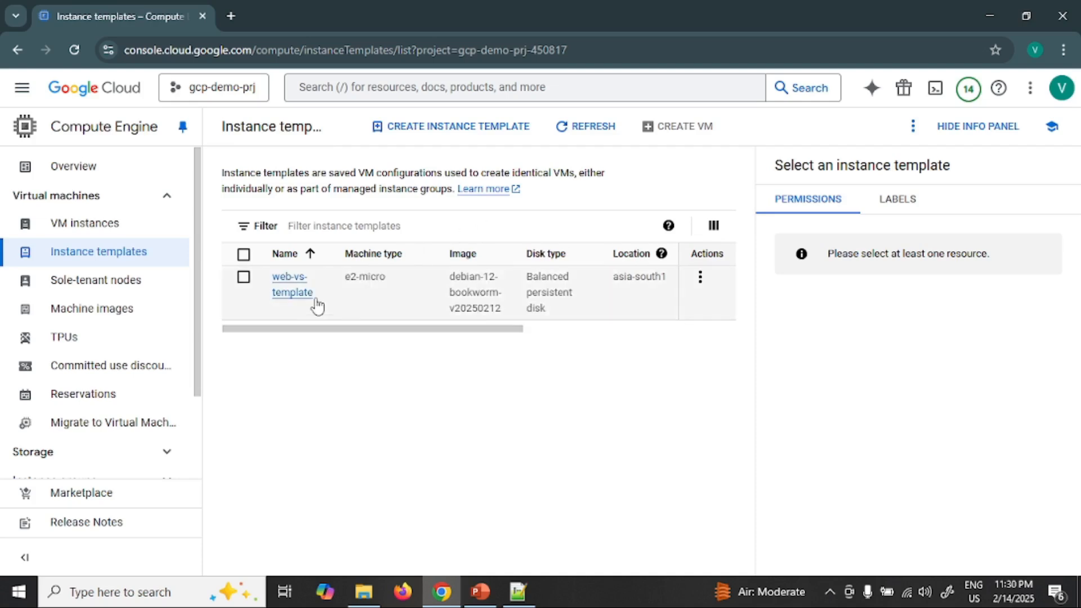
# Check the actions available for web-vs-template in the instance templates list.
pyautogui.moveTo(318, 305); pyautogui.dragTo(271, 281)
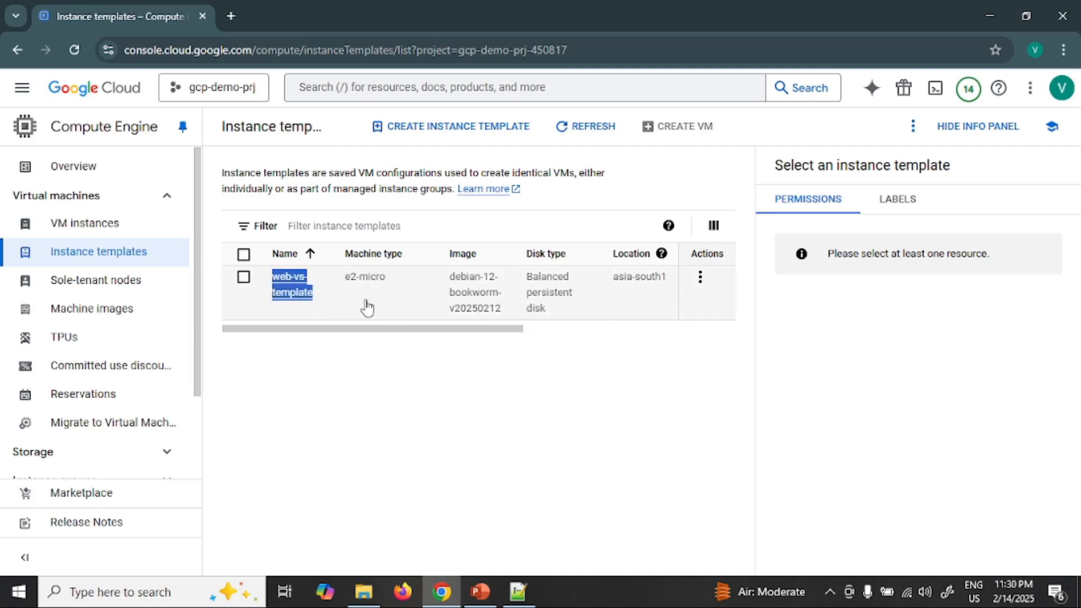
pyautogui.click(699, 278)
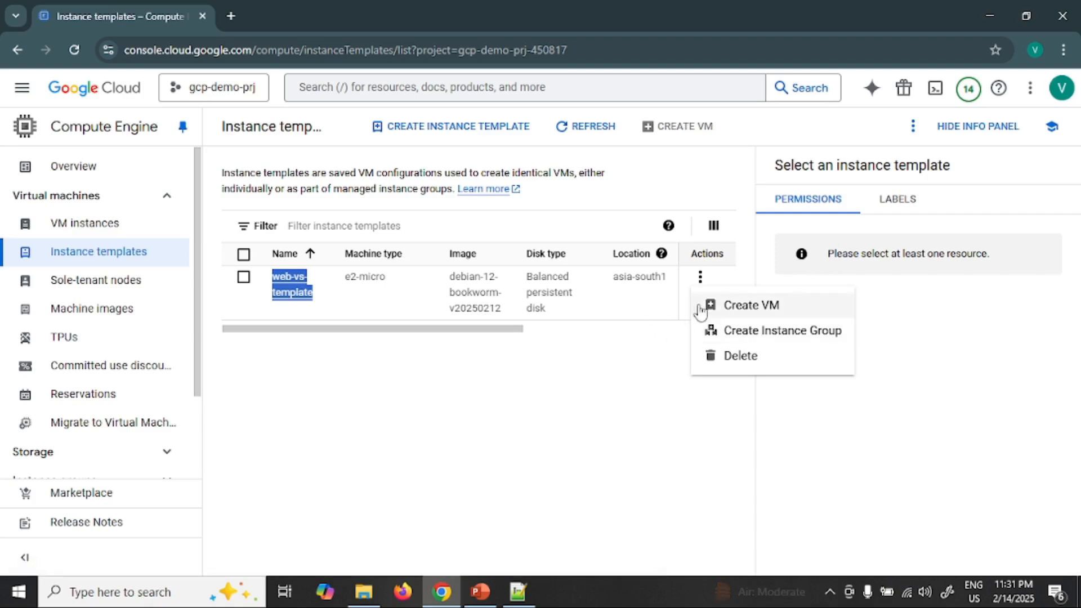
pyautogui.click(635, 306)
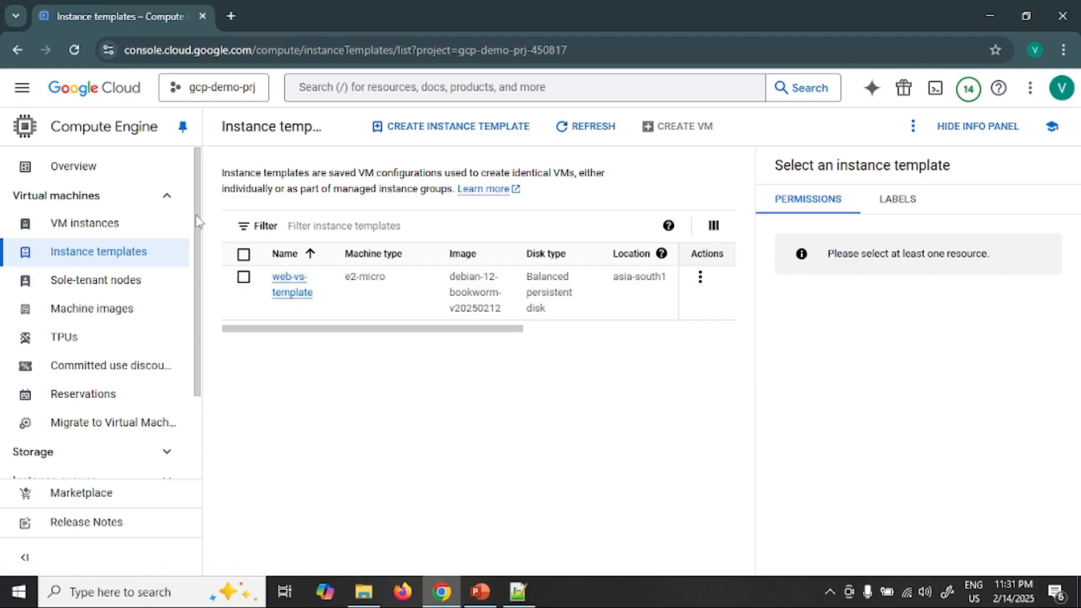
# Examine how a new VM instance can be based on web-vs-template, and return to the VM instances list without creating one.
pyautogui.click(100, 231)
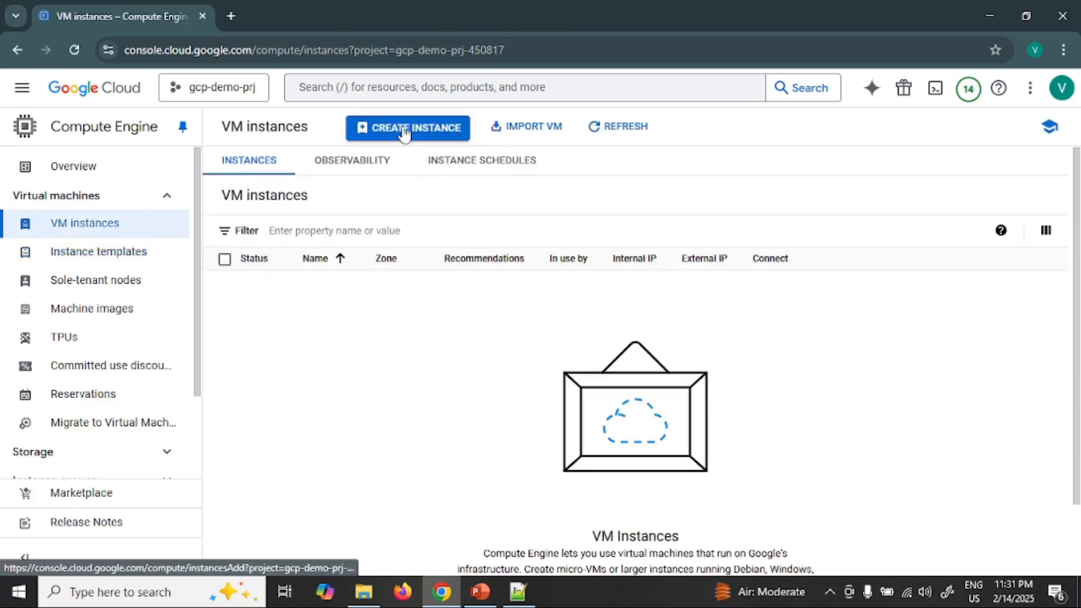
pyautogui.click(404, 131)
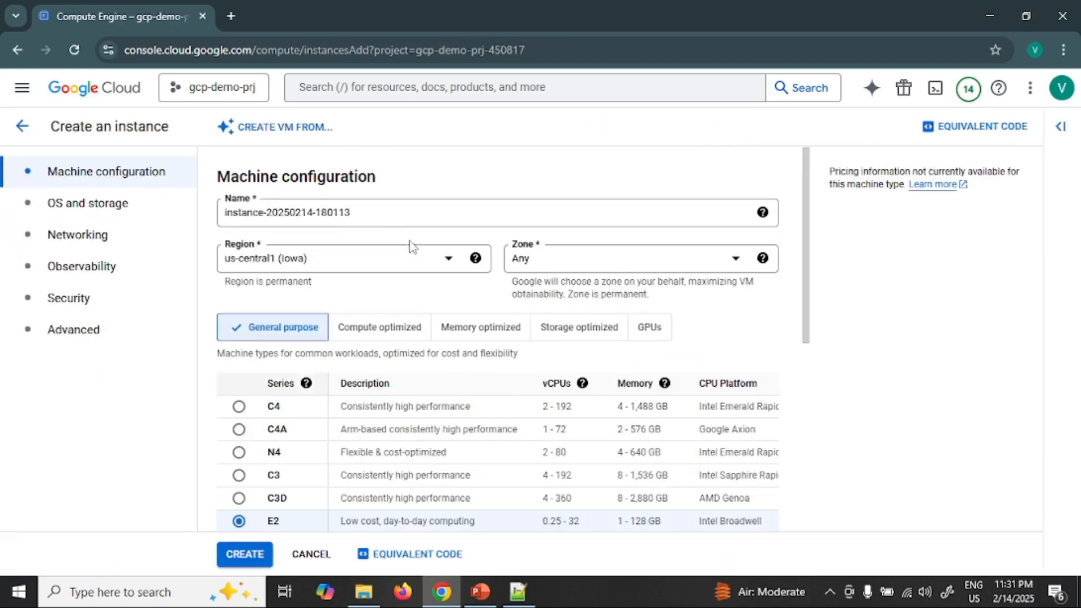
pyautogui.click(313, 126)
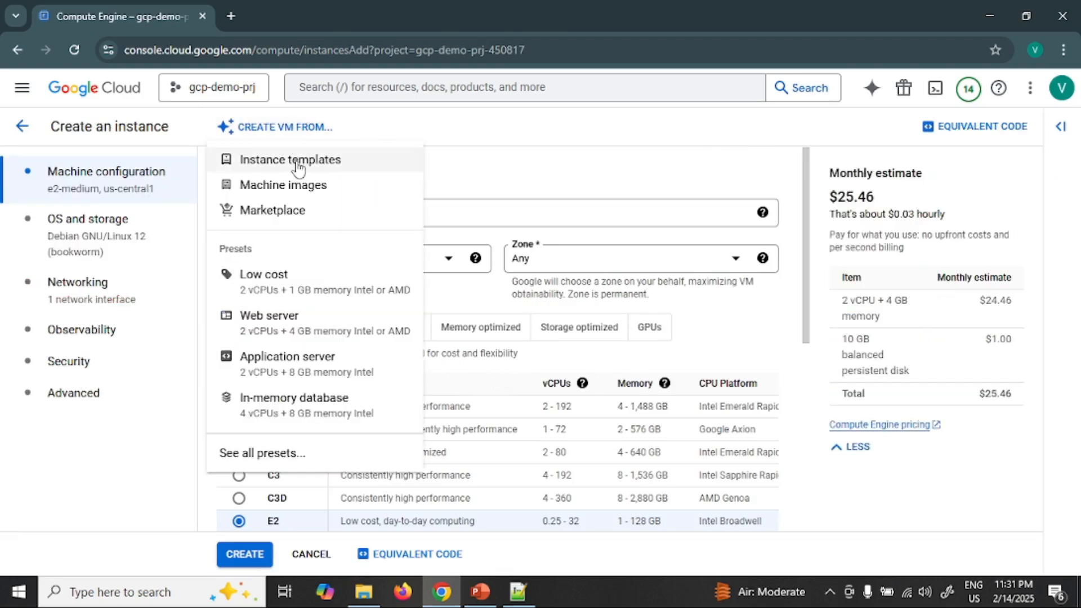
pyautogui.click(298, 162)
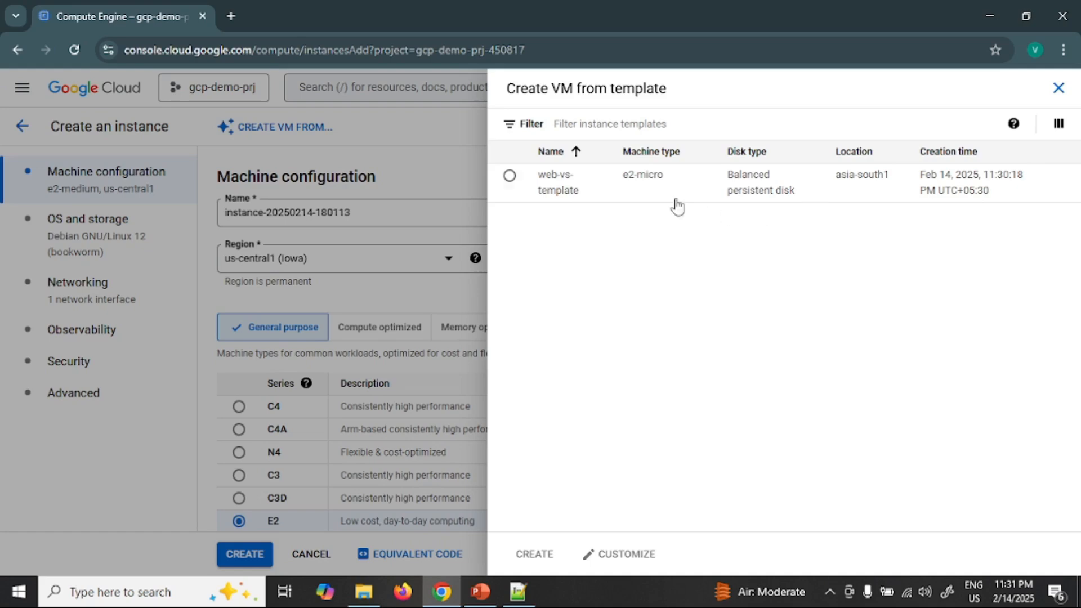
pyautogui.click(510, 177)
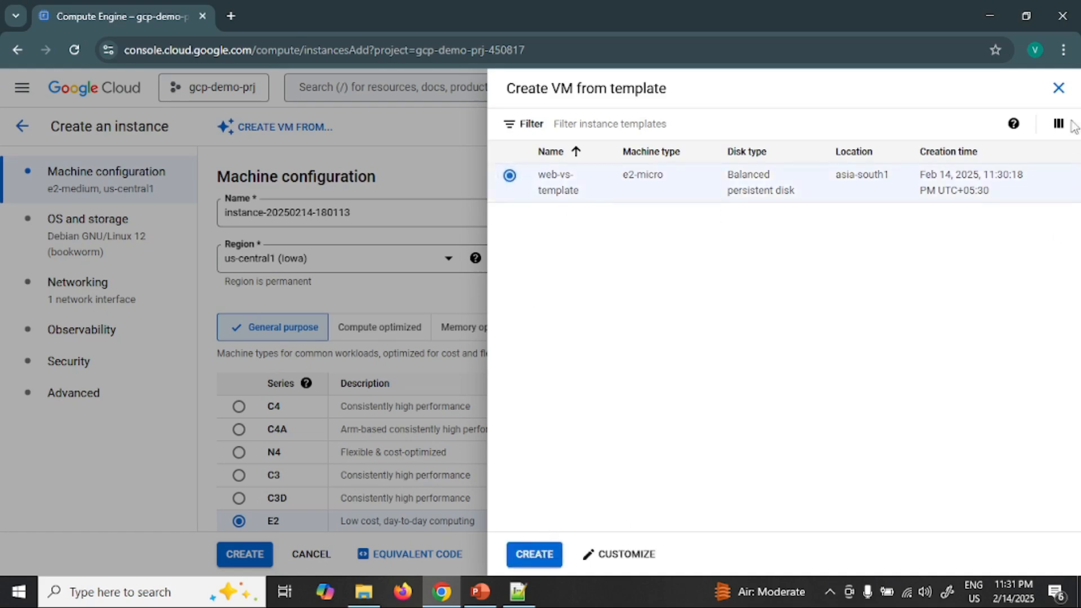
pyautogui.click(1058, 87)
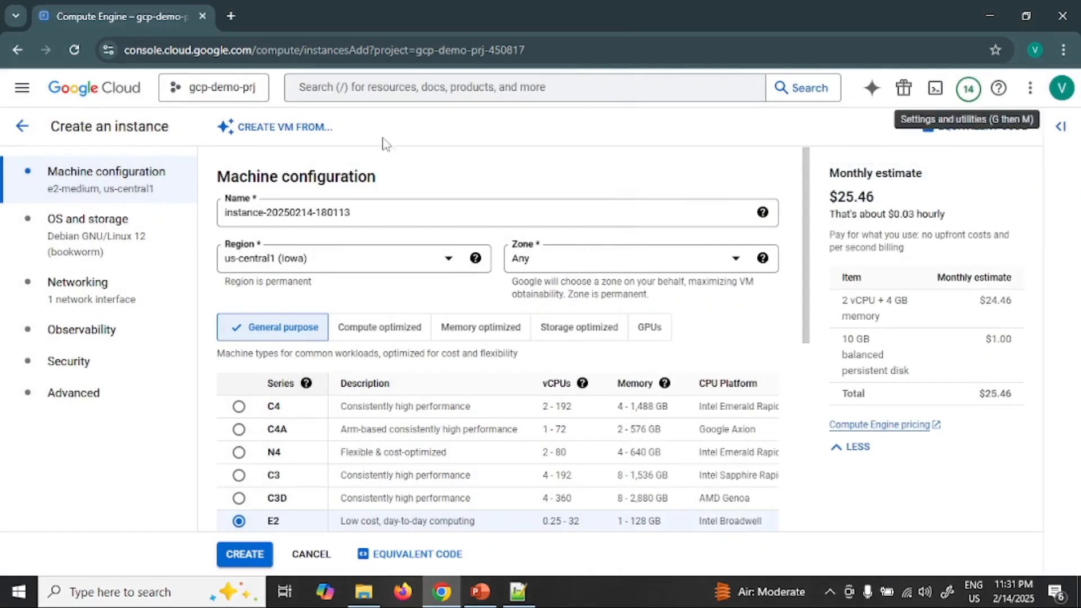
pyautogui.click(22, 126)
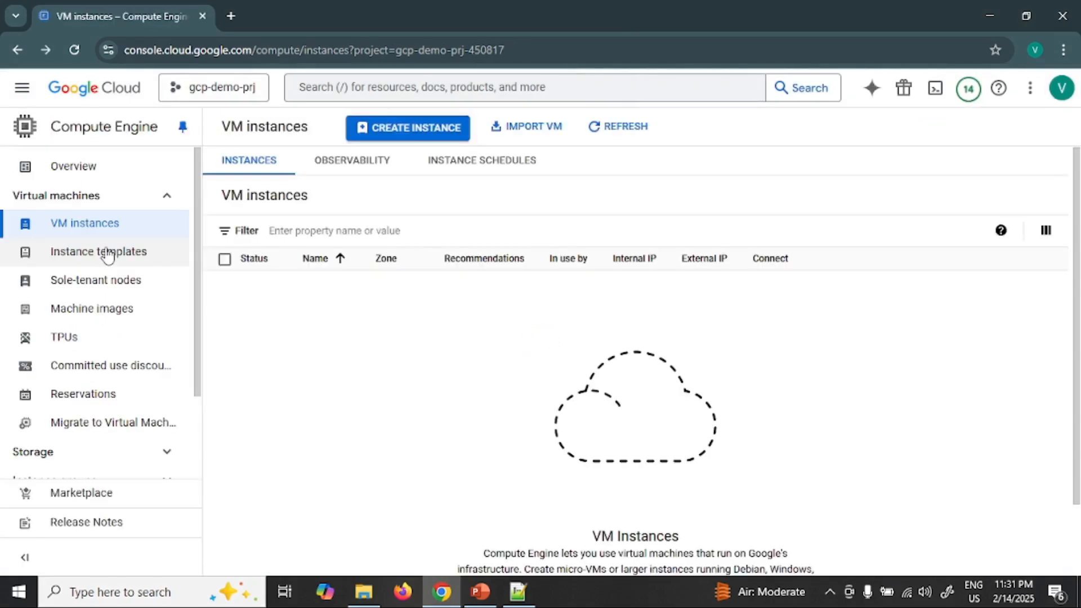
# Start a new Compute Engine instance group and name it web-vs-grp.
pyautogui.click(77, 197)
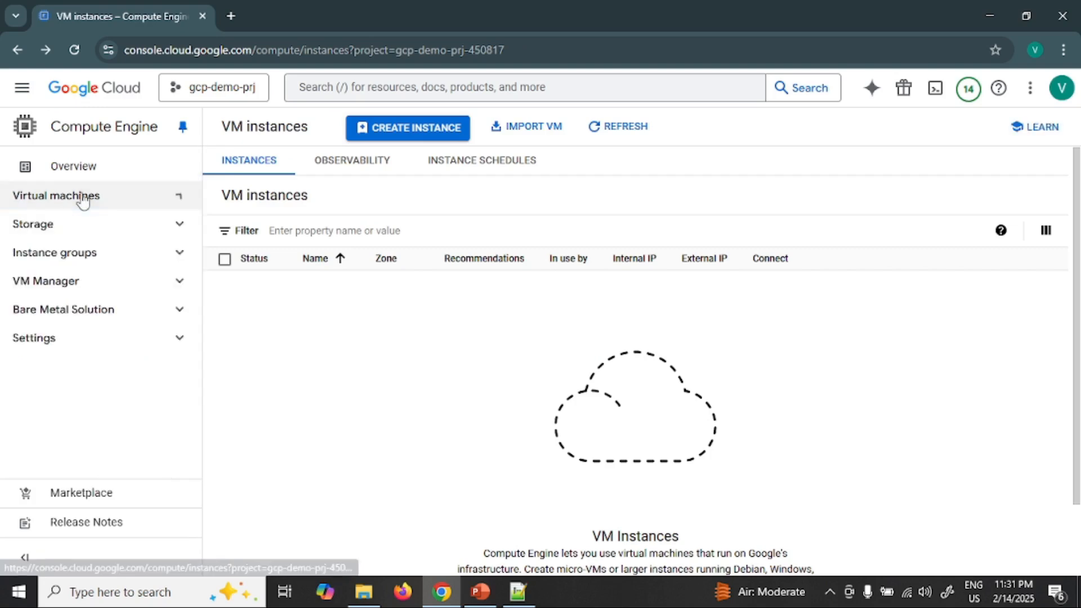
pyautogui.click(72, 253)
pyautogui.click(89, 286)
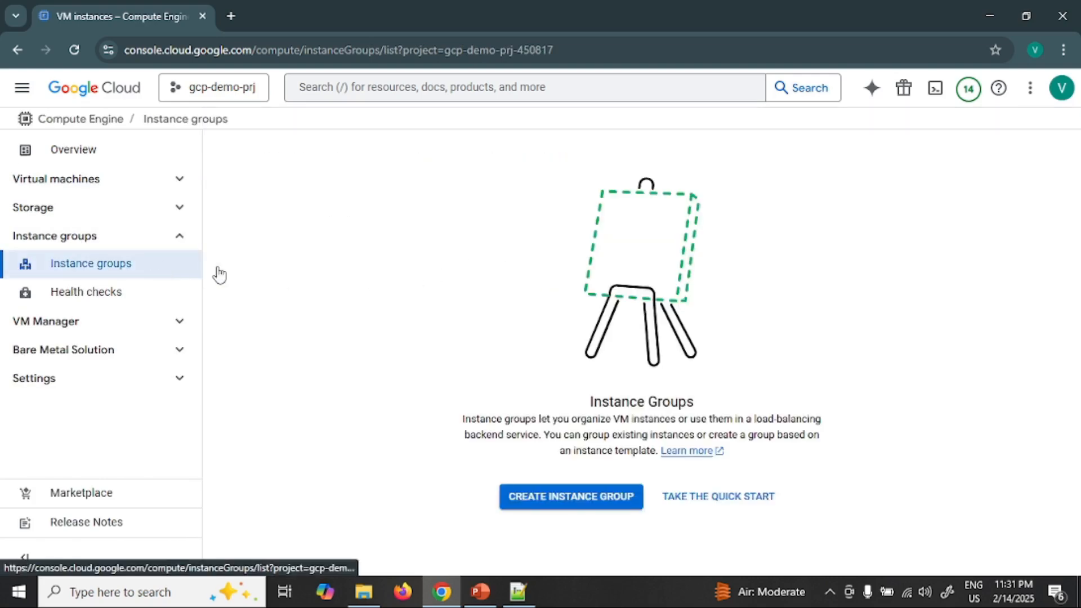
pyautogui.click(575, 500)
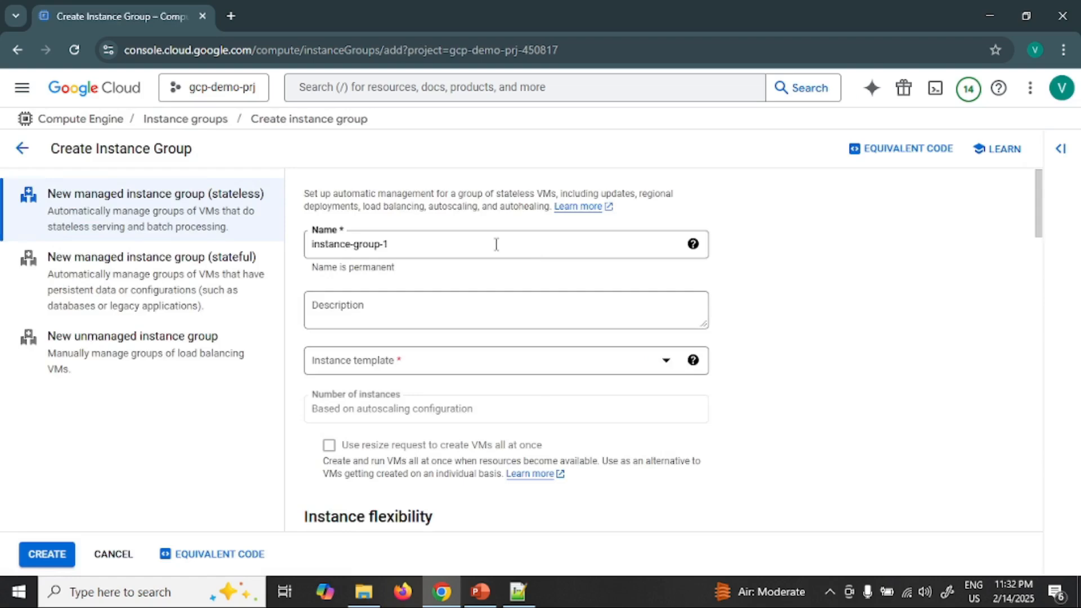
pyautogui.moveTo(496, 243); pyautogui.dragTo(265, 236)
pyautogui.write('web-')
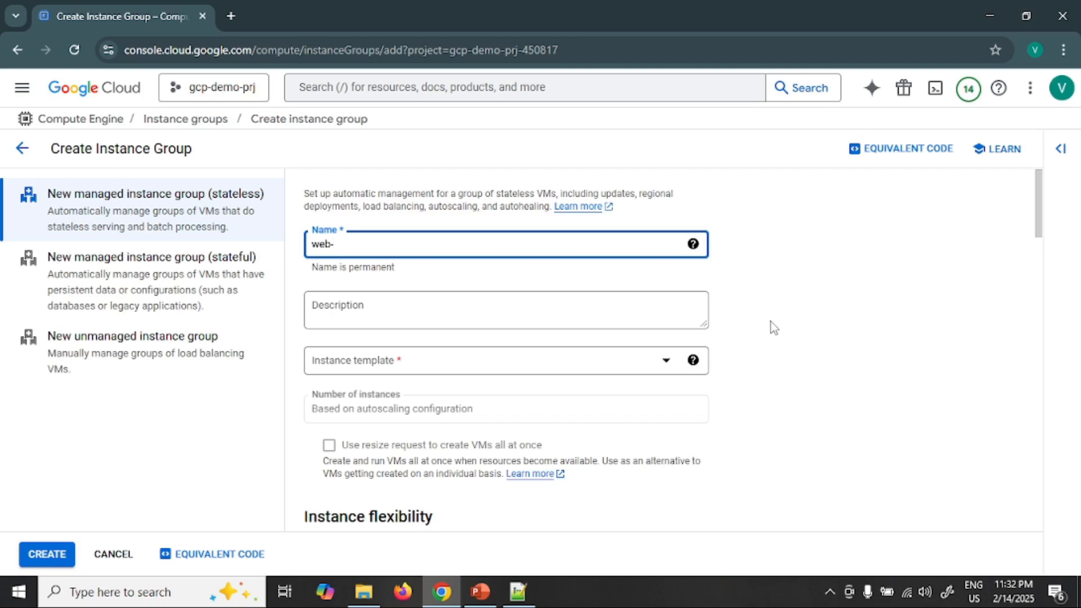
pyautogui.write('vs-grp')
# Assign web-vs-template as the instance template for the web-vs-grp group.
pyautogui.click(428, 369)
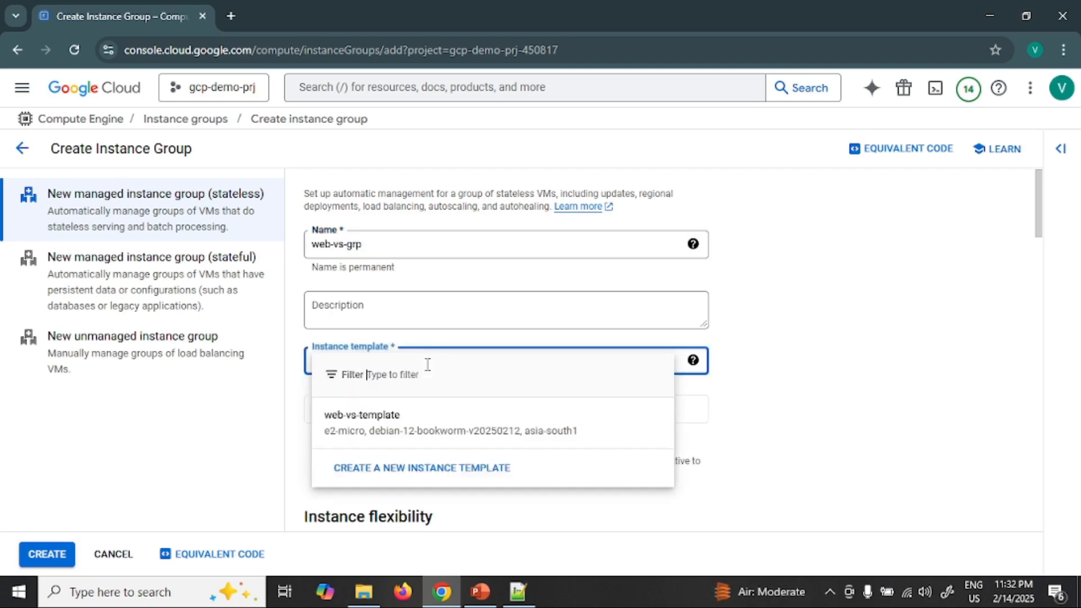
pyautogui.click(410, 429)
pyautogui.click(744, 339)
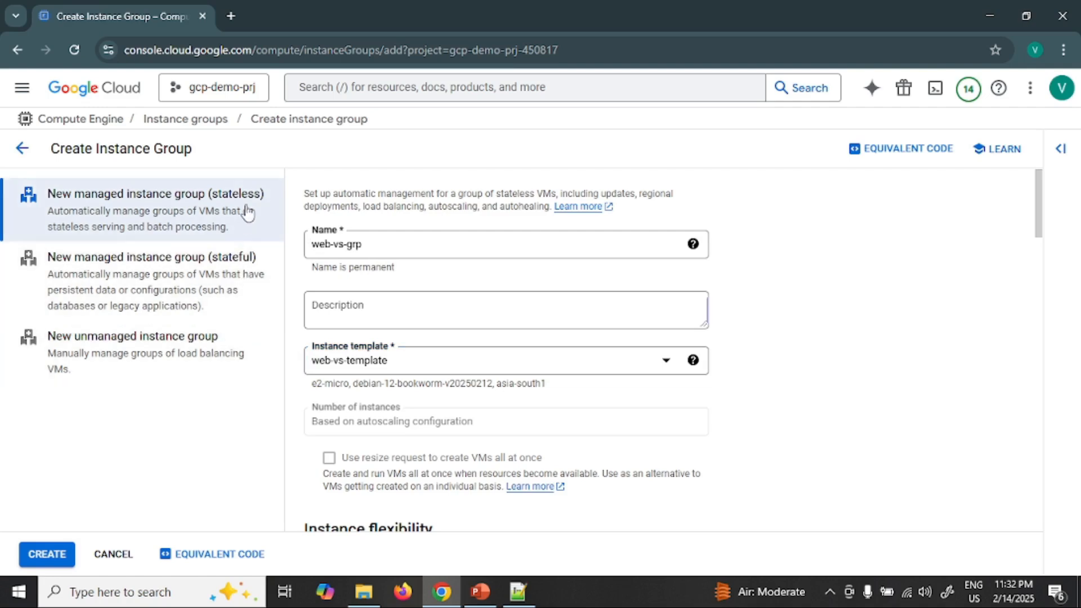
# Switch the new instance group's type to managed instance group (stateful).
pyautogui.click(242, 275)
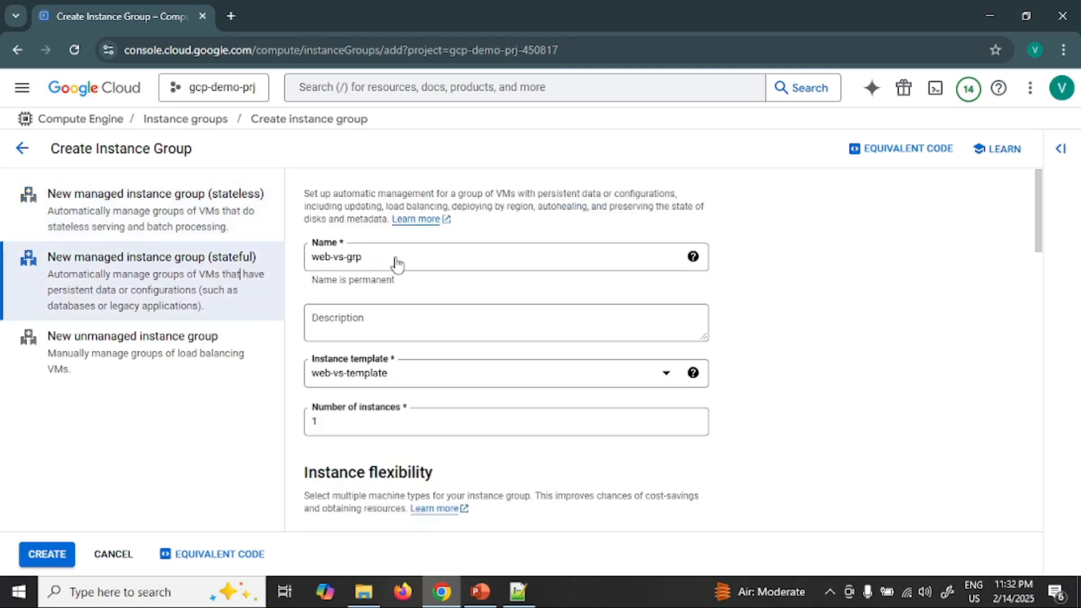
pyautogui.click(410, 329)
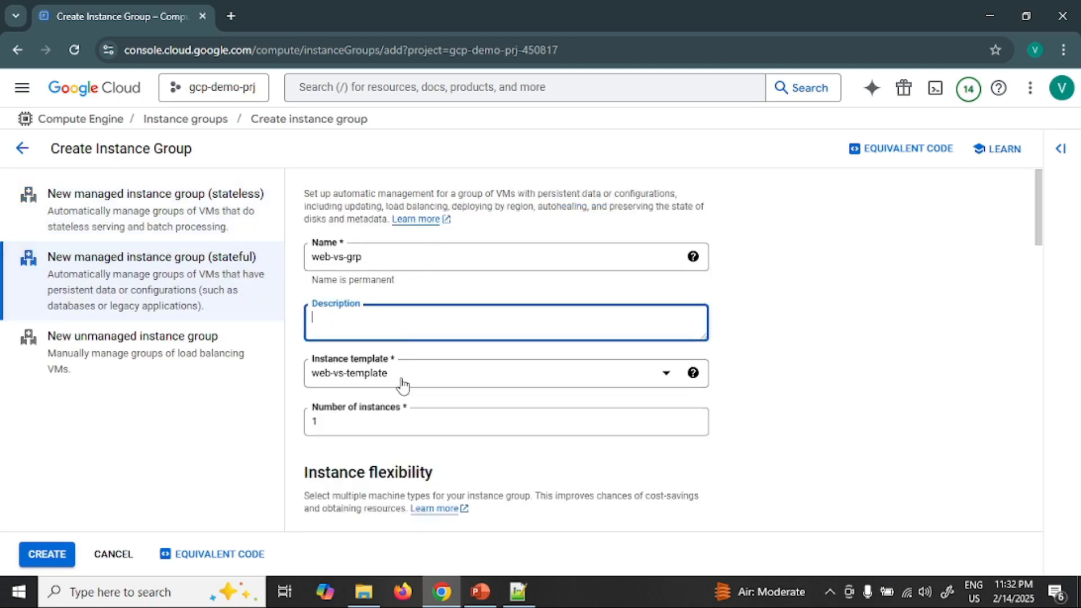
# Set the number of instances in the web-vs-grp group to 2.
pyautogui.click(384, 256)
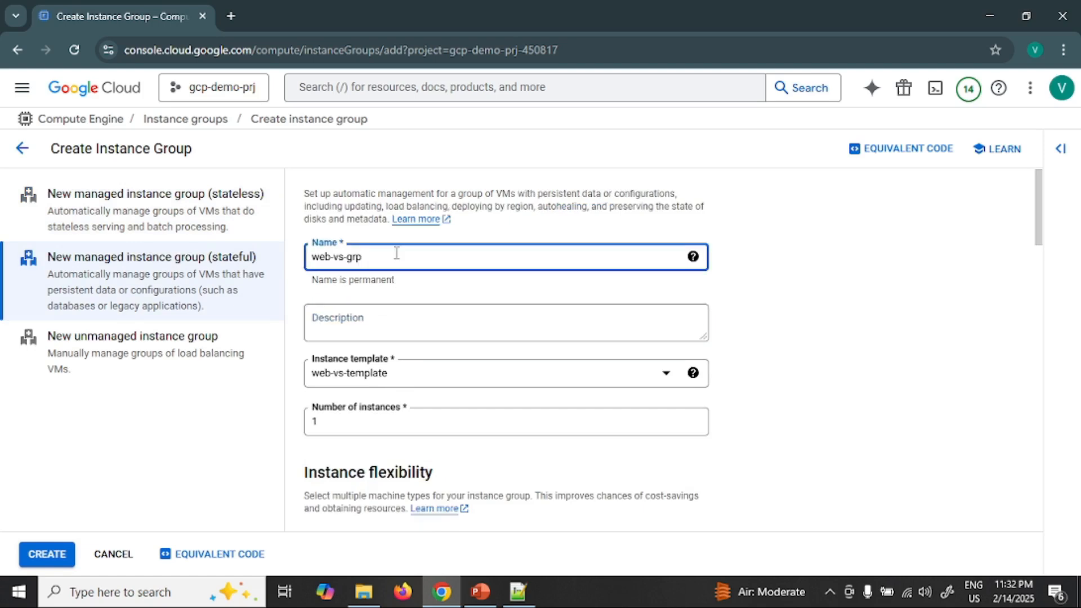
pyautogui.moveTo(387, 256); pyautogui.dragTo(310, 260)
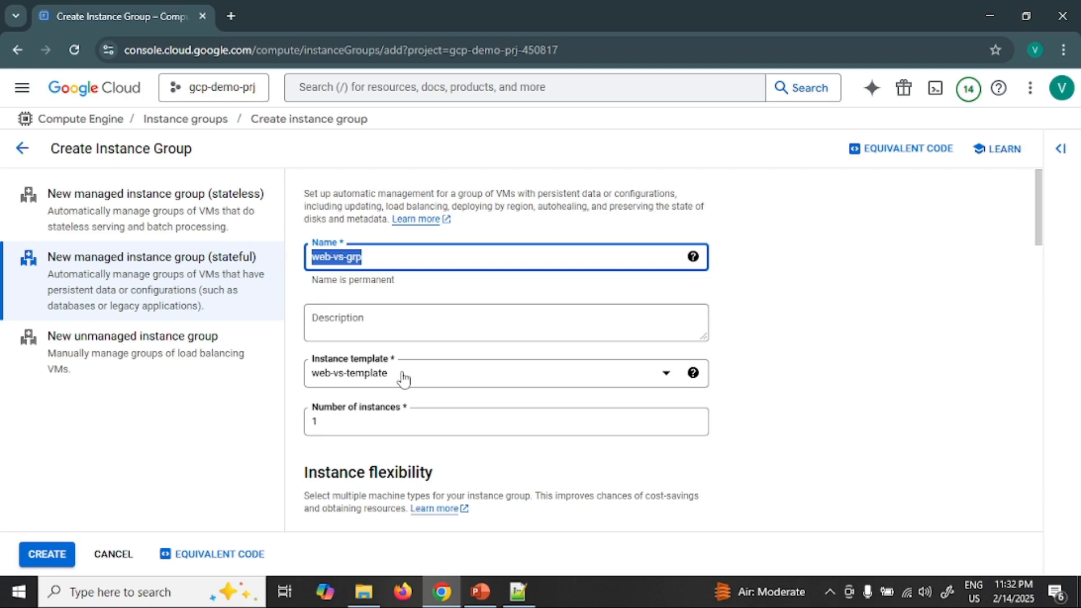
pyautogui.click(385, 422)
pyautogui.doubleClick(312, 421)
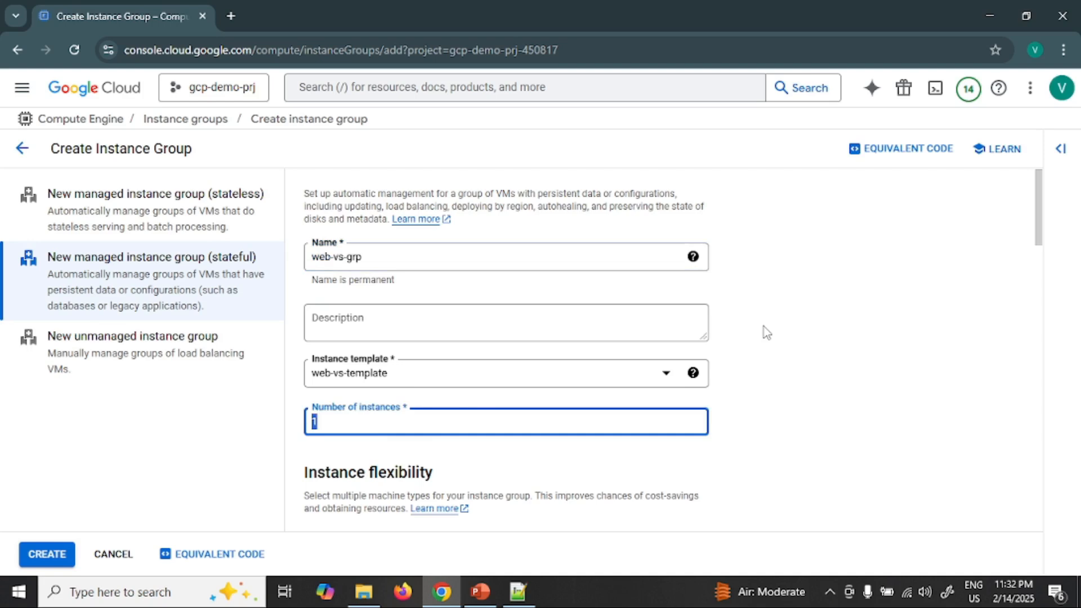
pyautogui.write('2')
pyautogui.click(787, 360)
# Review the new group's instance flexibility, location, stateful configuration and VM instance lifecycle settings.
pyautogui.scroll(-5, 767, 364)
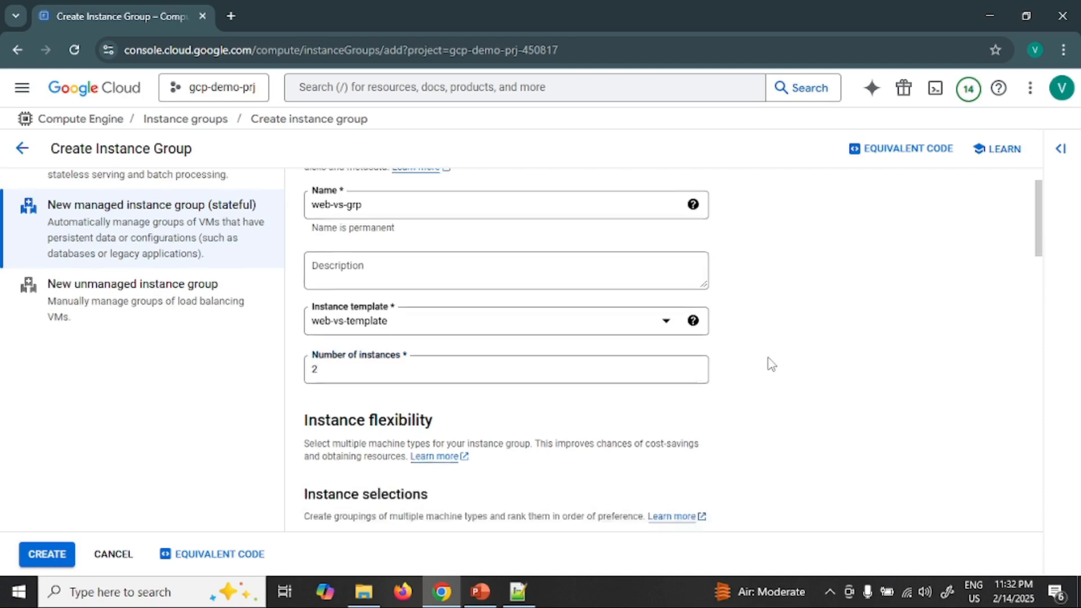
pyautogui.scroll(-2, 647, 350)
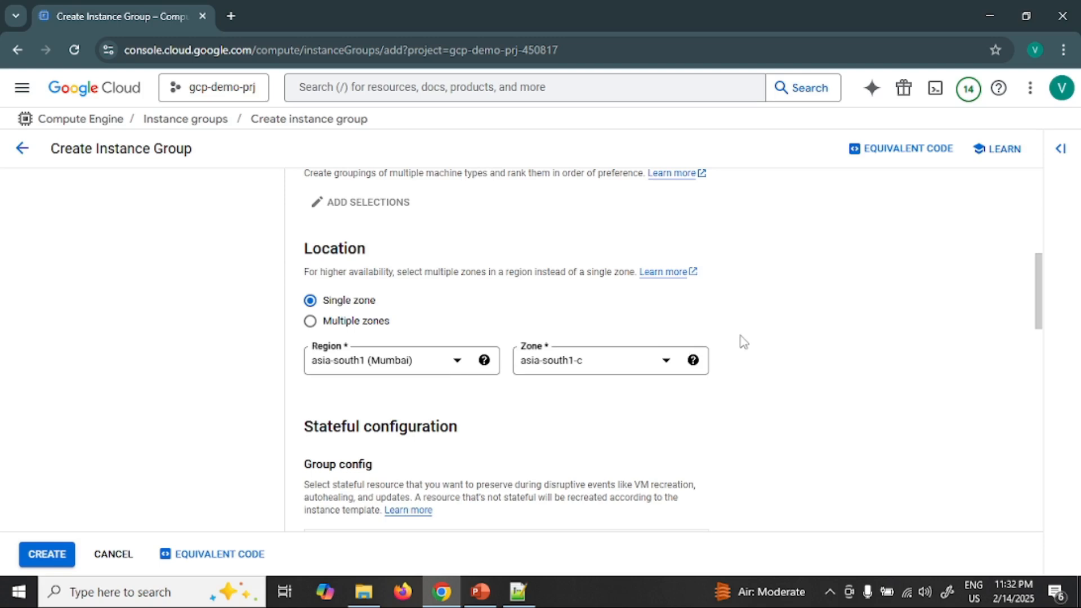
pyautogui.scroll(-3, 743, 342)
pyautogui.scroll(6, 743, 342)
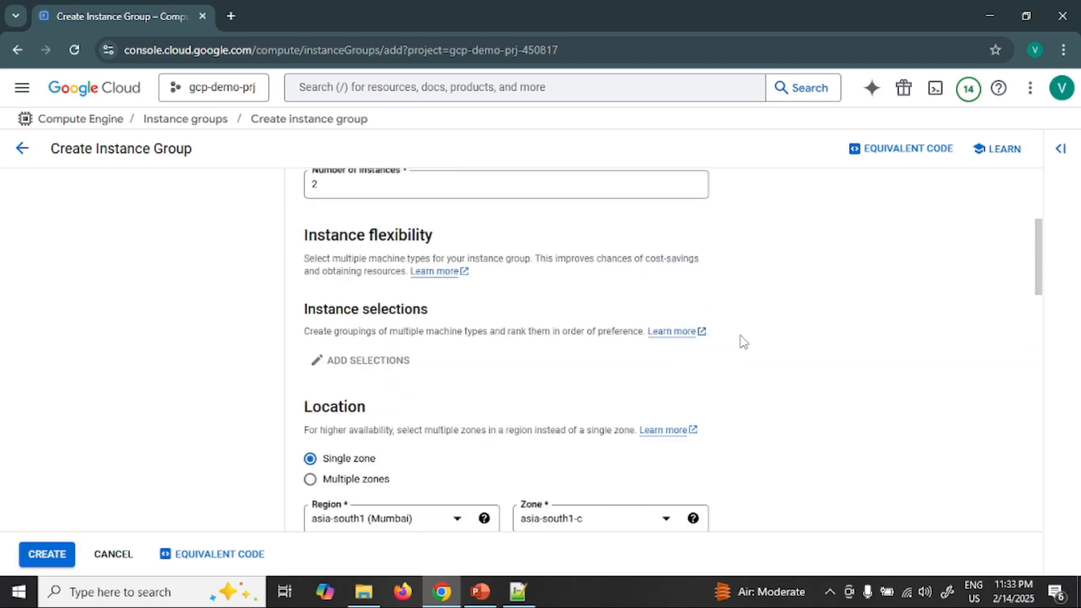
pyautogui.scroll(4, 743, 342)
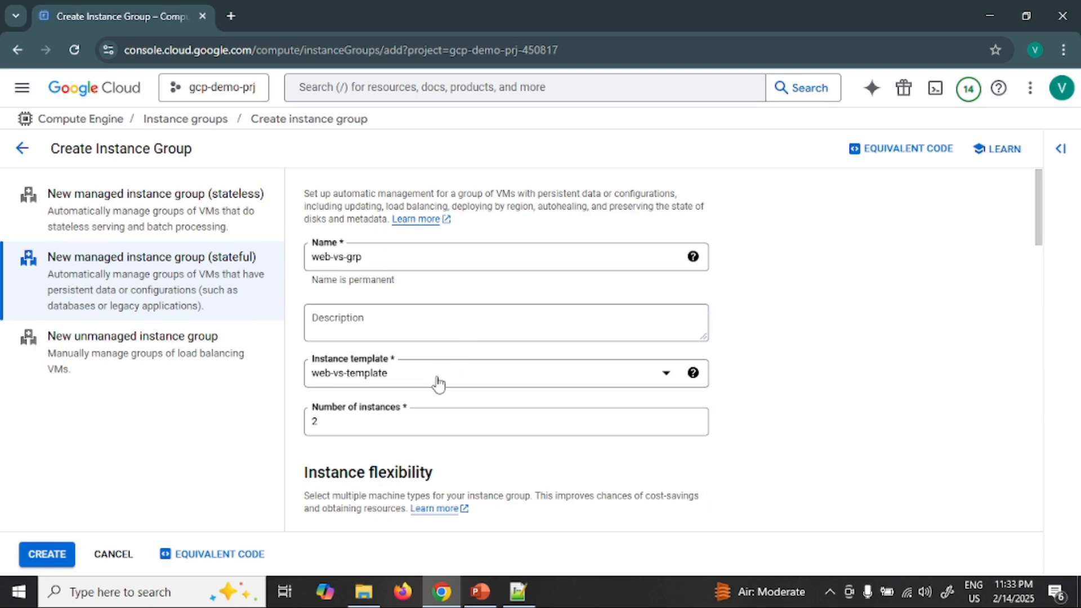
pyautogui.scroll(-3, 751, 383)
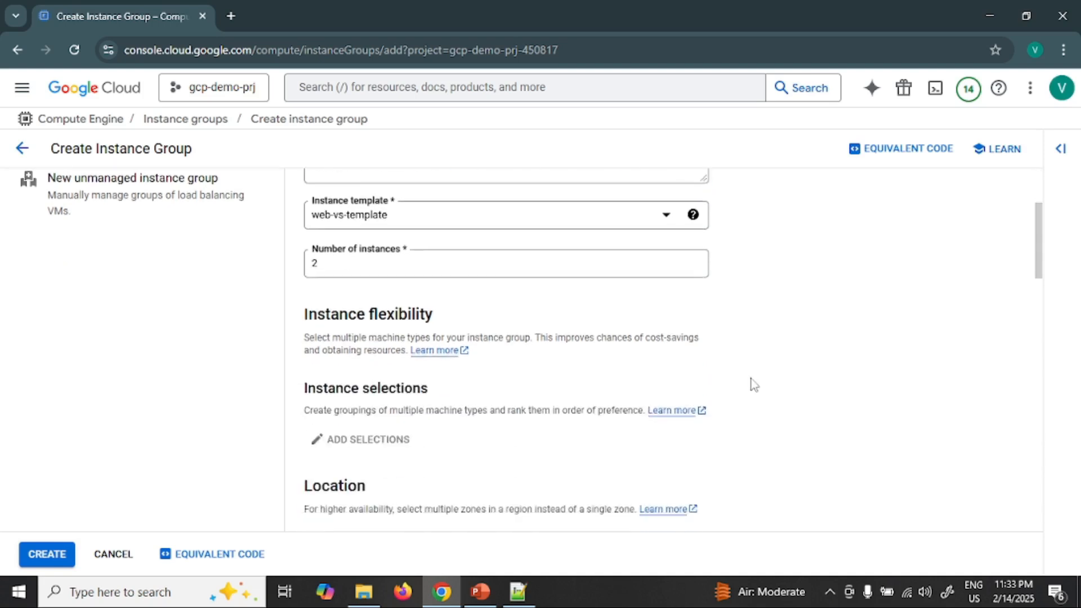
pyautogui.scroll(-7, 754, 384)
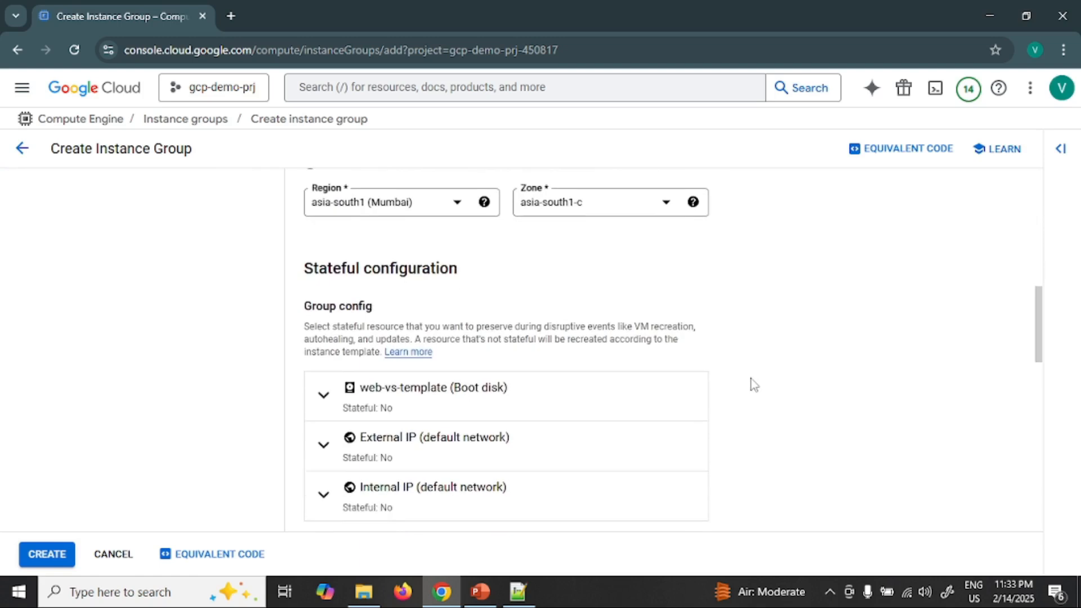
pyautogui.scroll(-3, 753, 384)
pyautogui.scroll(-6, 753, 385)
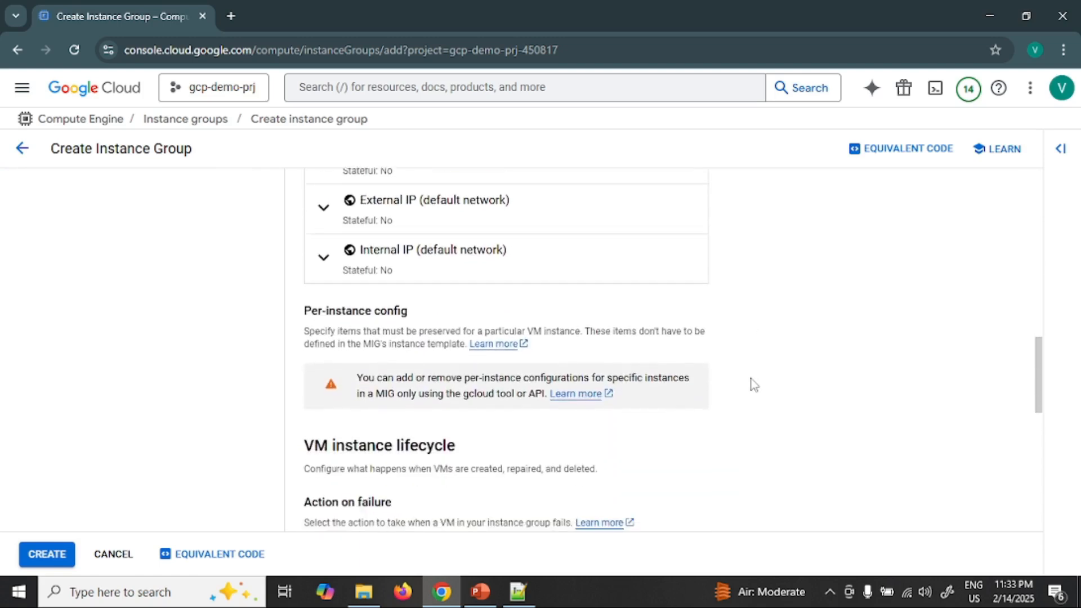
pyautogui.scroll(-2, 753, 384)
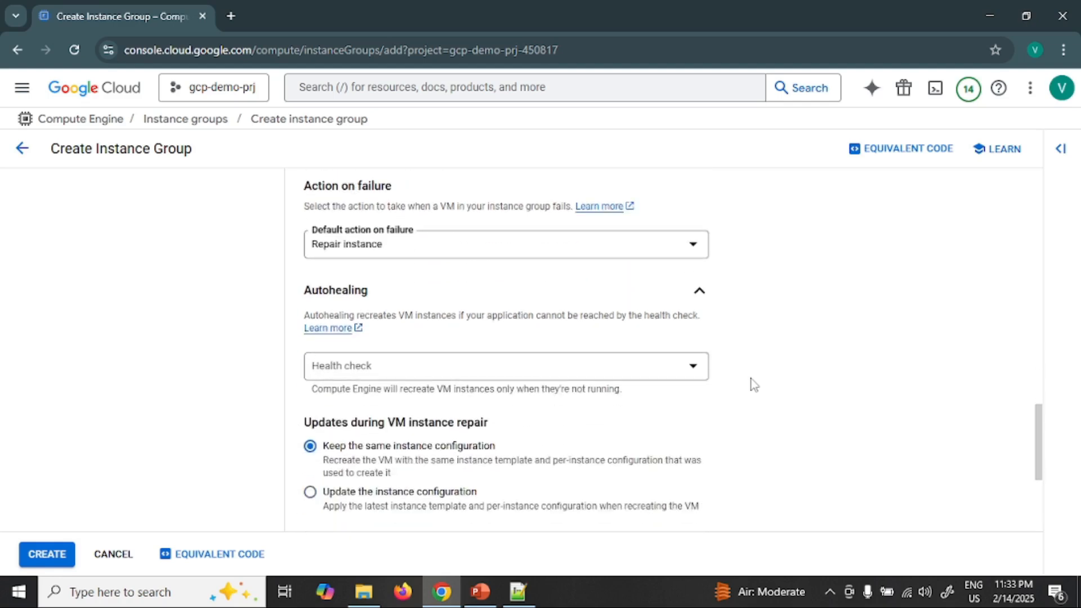
# Check which health checks are available for the group's autohealing, without assigning one.
pyautogui.click(682, 369)
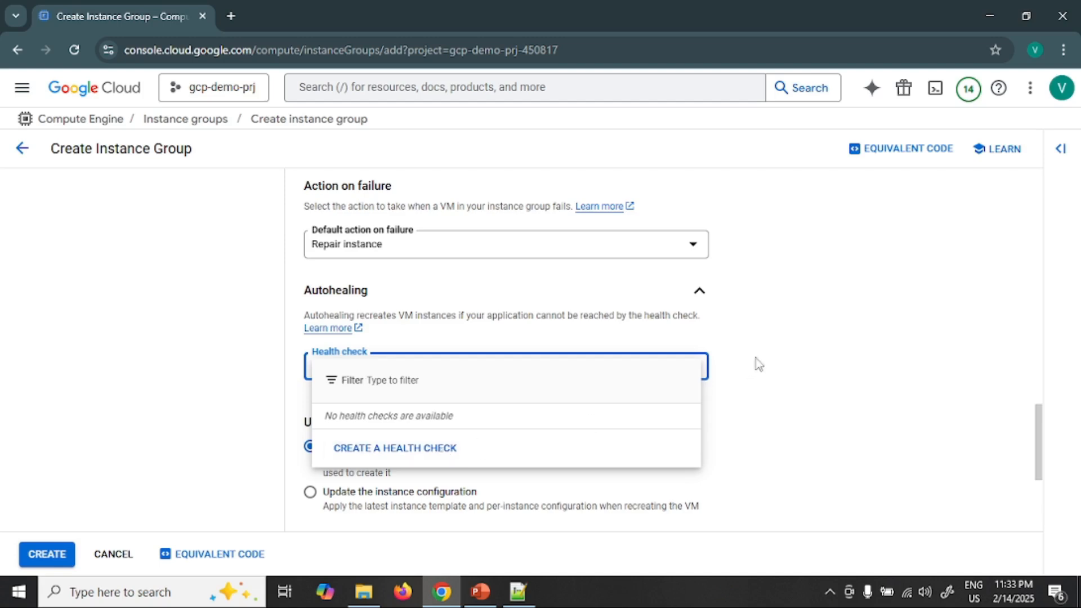
pyautogui.click(777, 332)
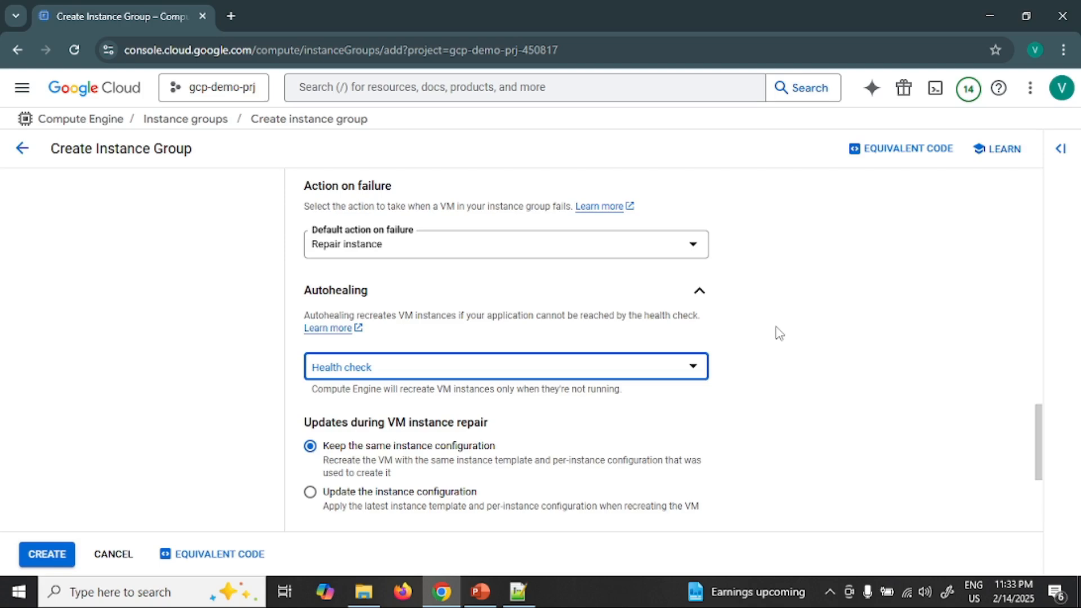
pyautogui.click(777, 333)
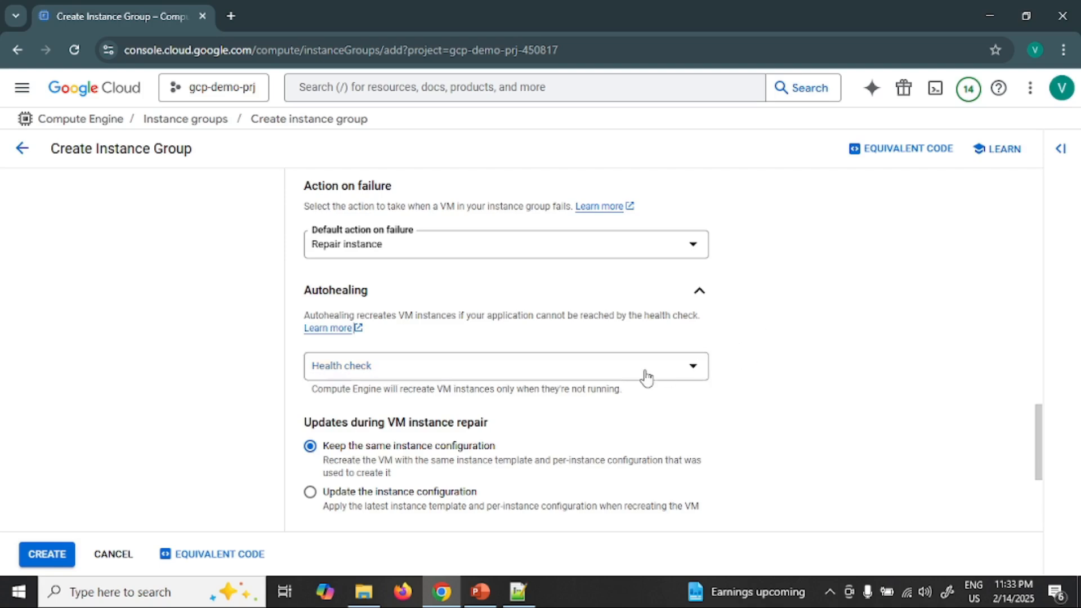
# Review the port mapping options and the equivalent command-line code for the instance group, and close the code view.
pyautogui.scroll(-3, 744, 364)
pyautogui.scroll(-1, 744, 365)
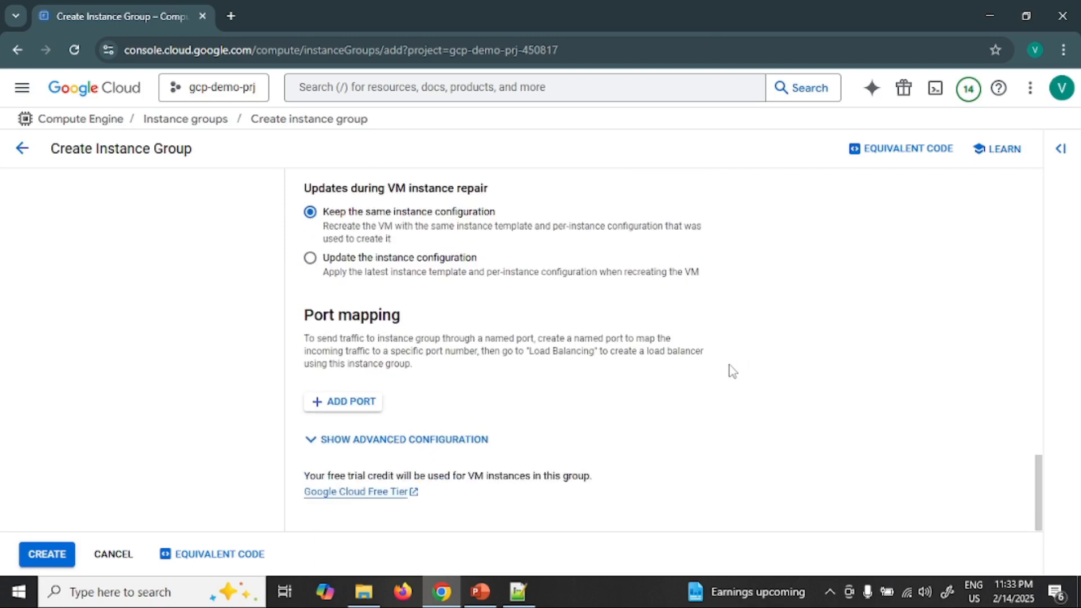
pyautogui.click(876, 148)
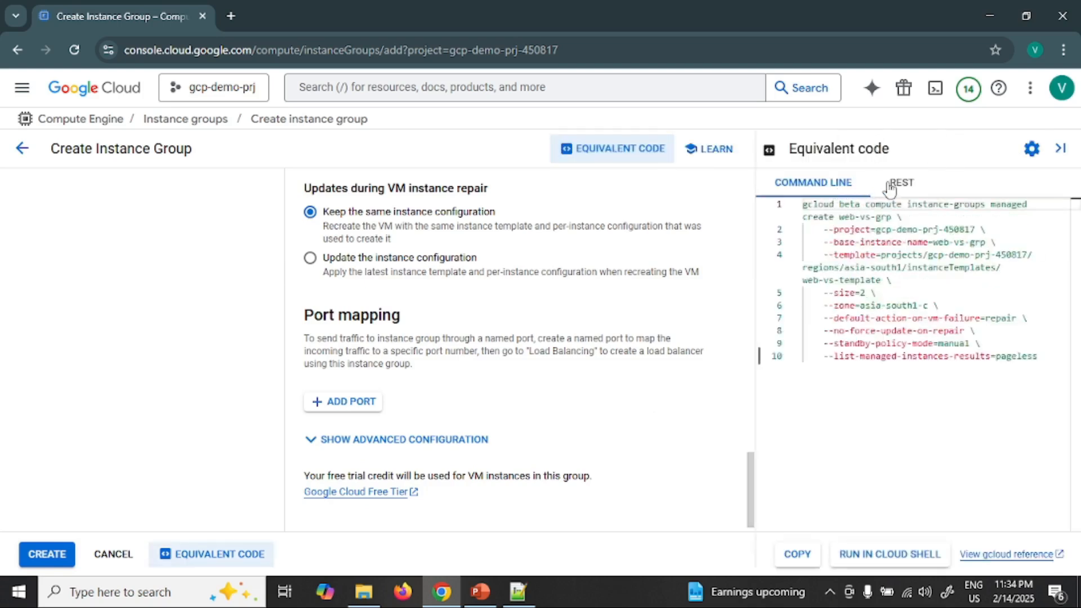
pyautogui.click(1061, 148)
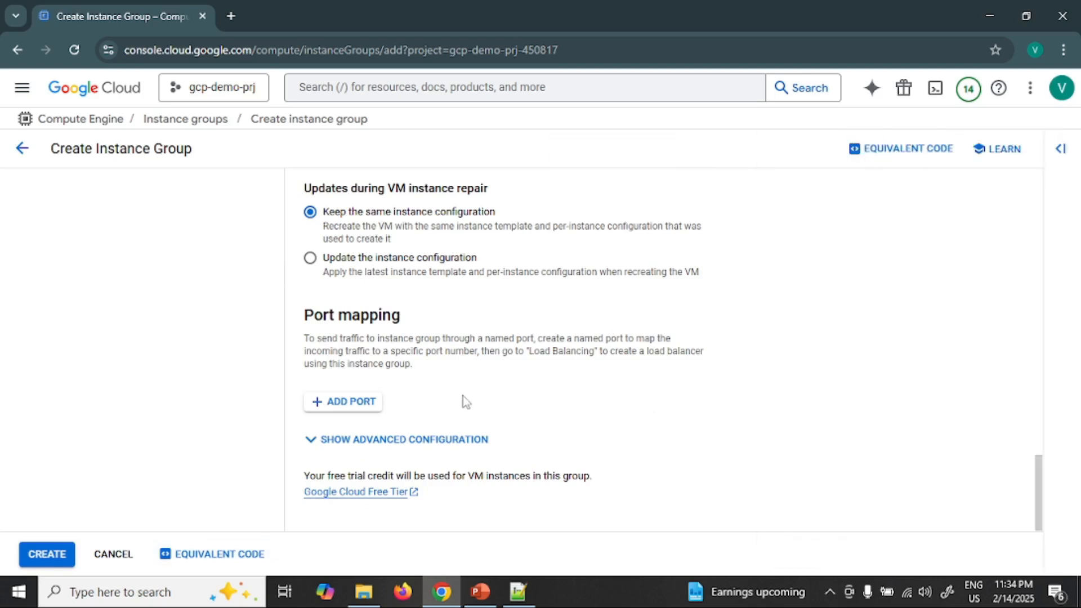
# Show the project's VM instances list in a second browser tab, and return to the instance group form.
pyautogui.click(47, 560)
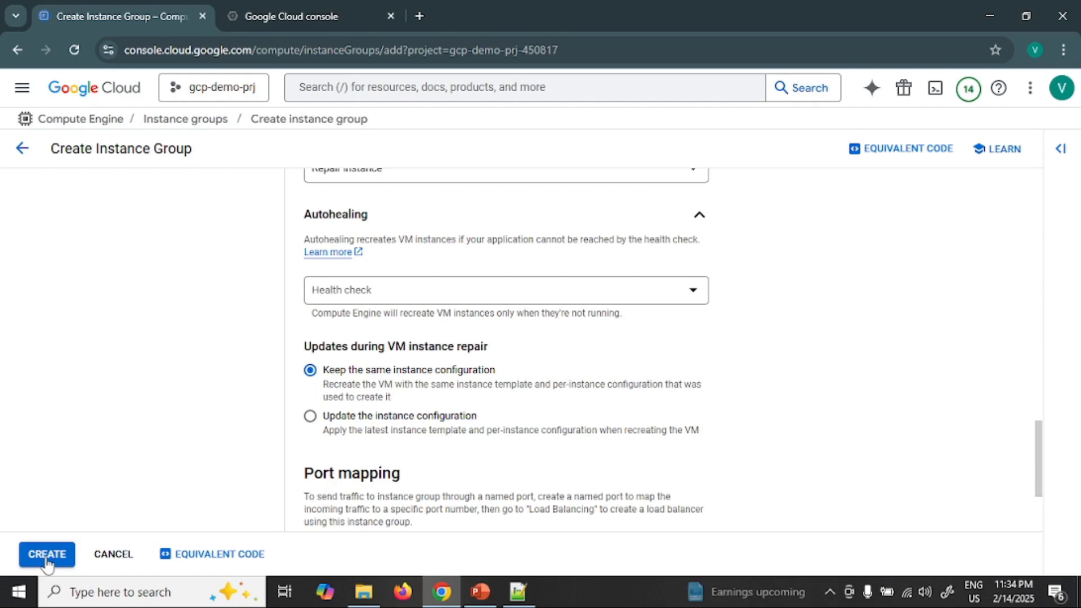
pyautogui.click(314, 9)
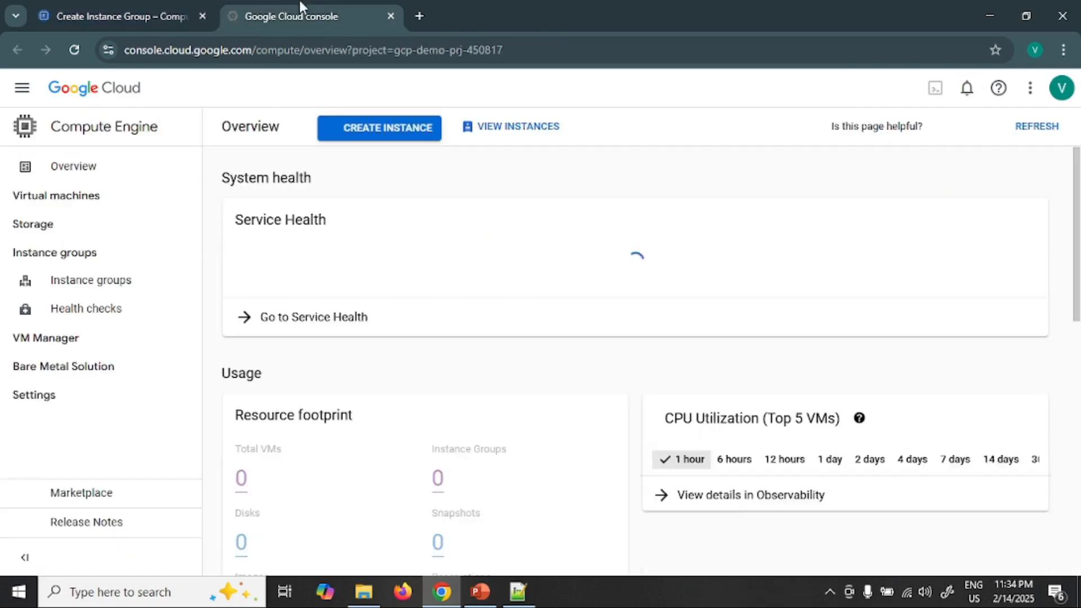
pyautogui.click(113, 195)
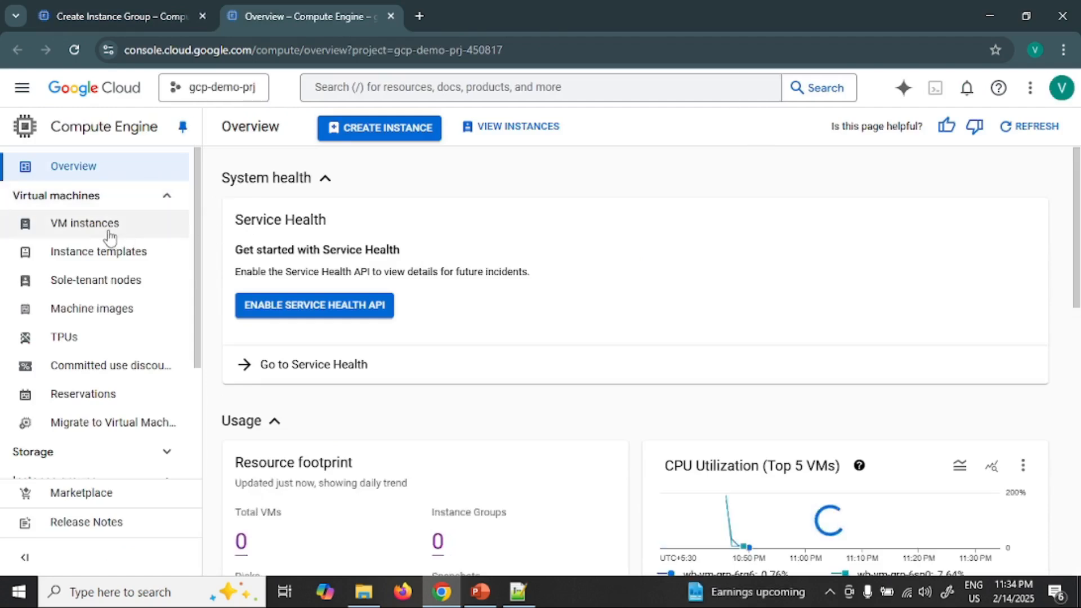
pyautogui.click(76, 225)
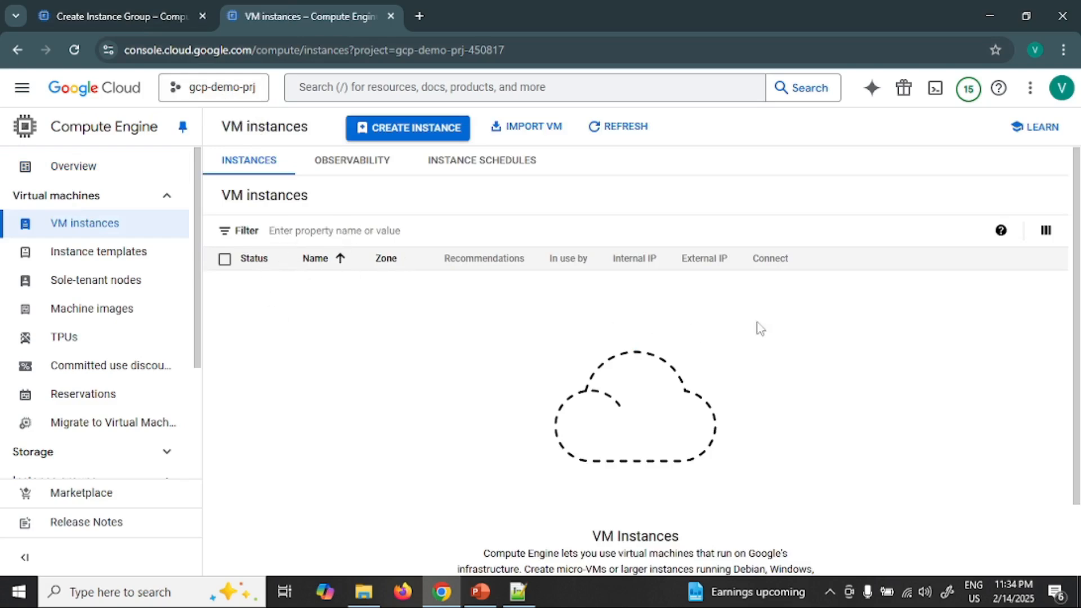
pyautogui.click(107, 13)
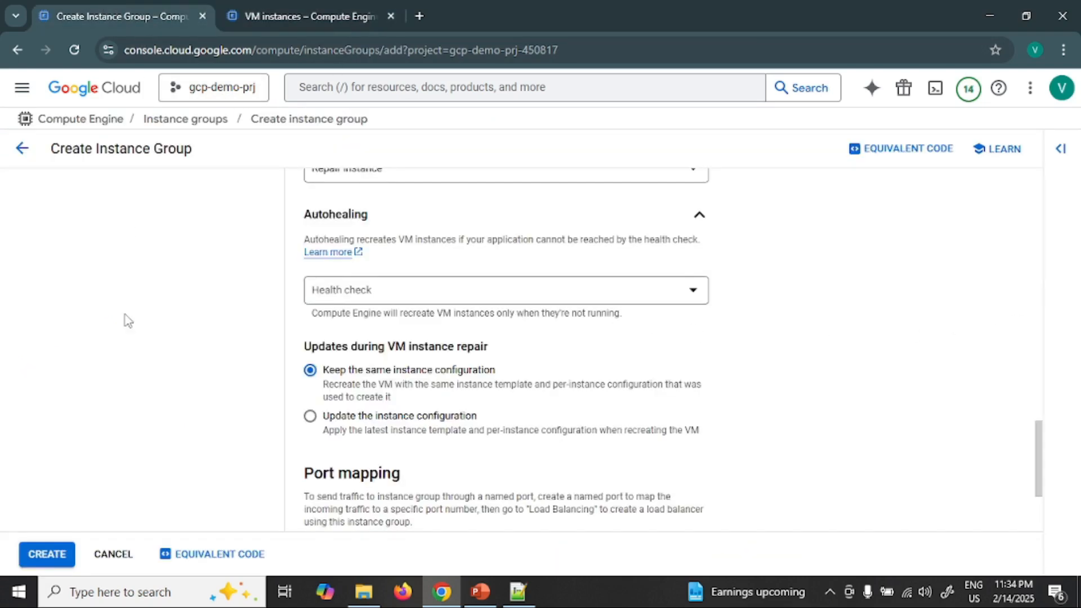
# Create the web-vs-grp instance group and open its overview down to its VM instances.
pyautogui.click(58, 555)
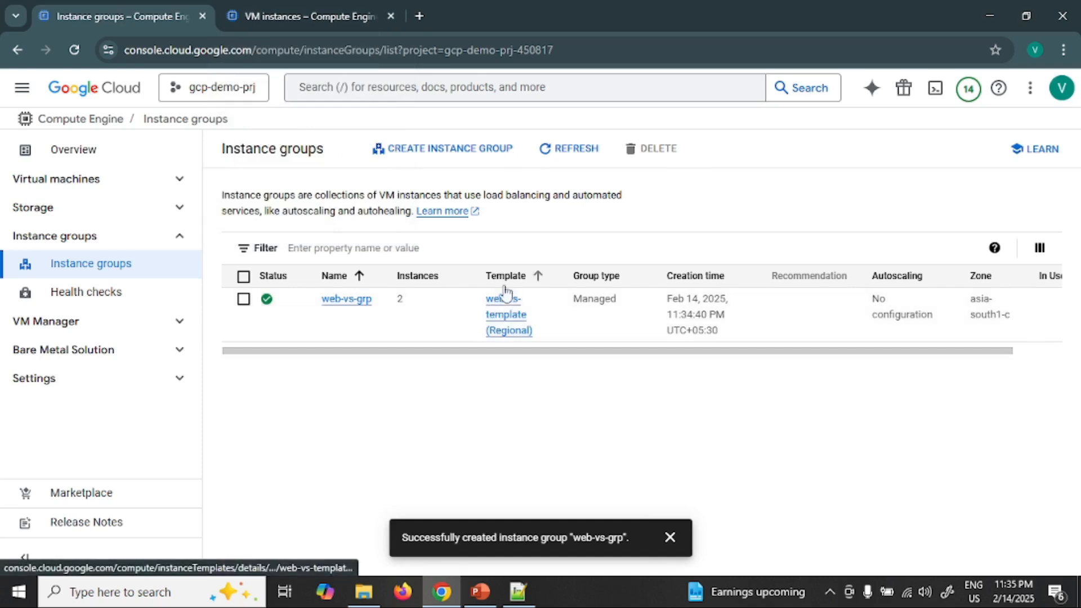
pyautogui.click(401, 305)
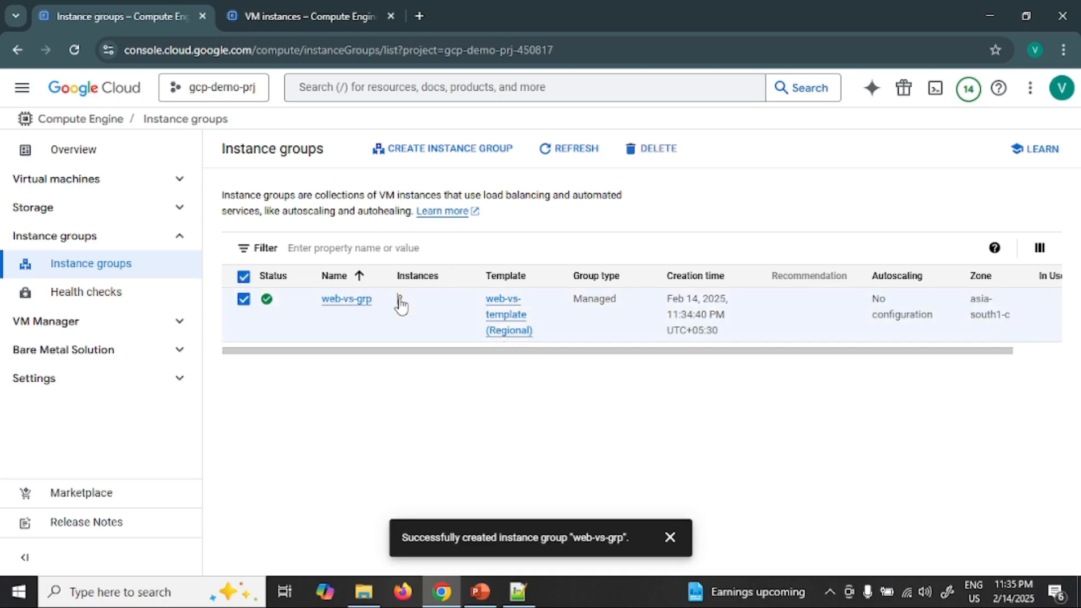
pyautogui.click(362, 303)
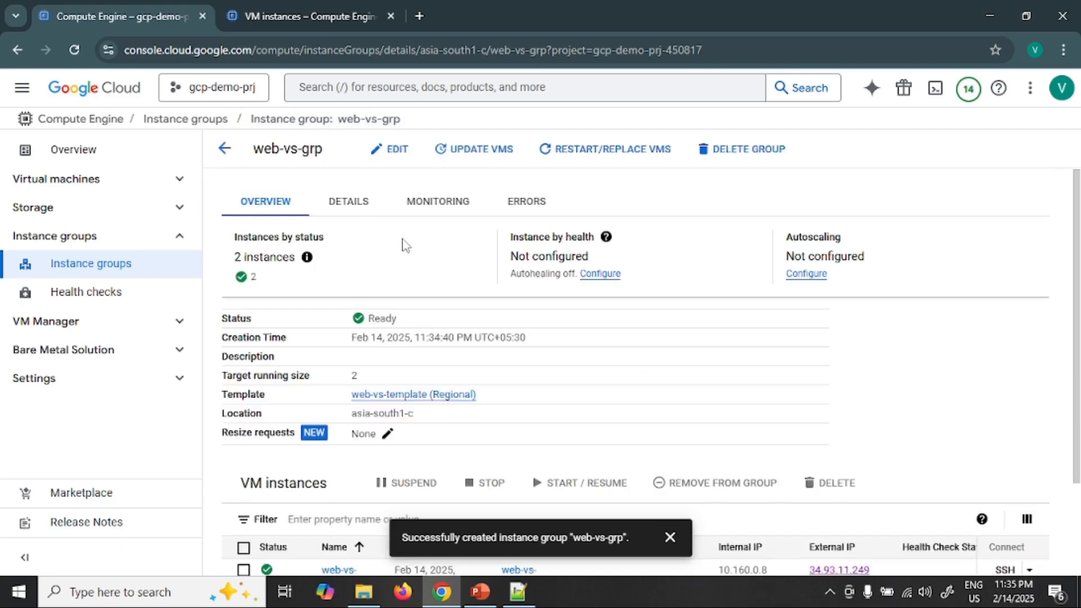
pyautogui.scroll(-2, 403, 246)
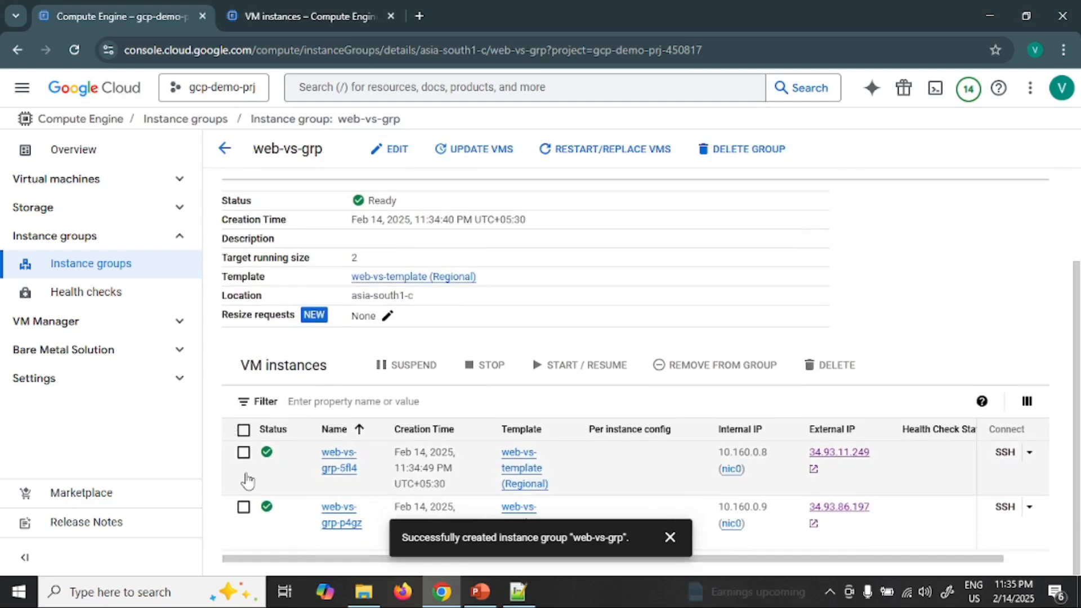
pyautogui.click(671, 538)
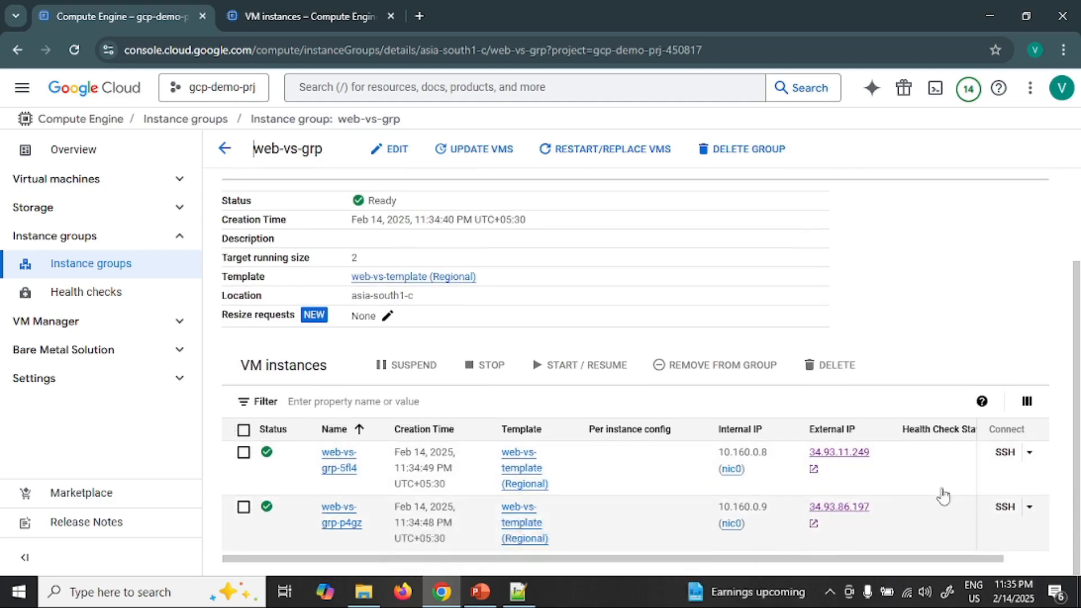
# Reload the VM instances list in the second browser tab to check for the group's instances.
pyautogui.click(268, 3)
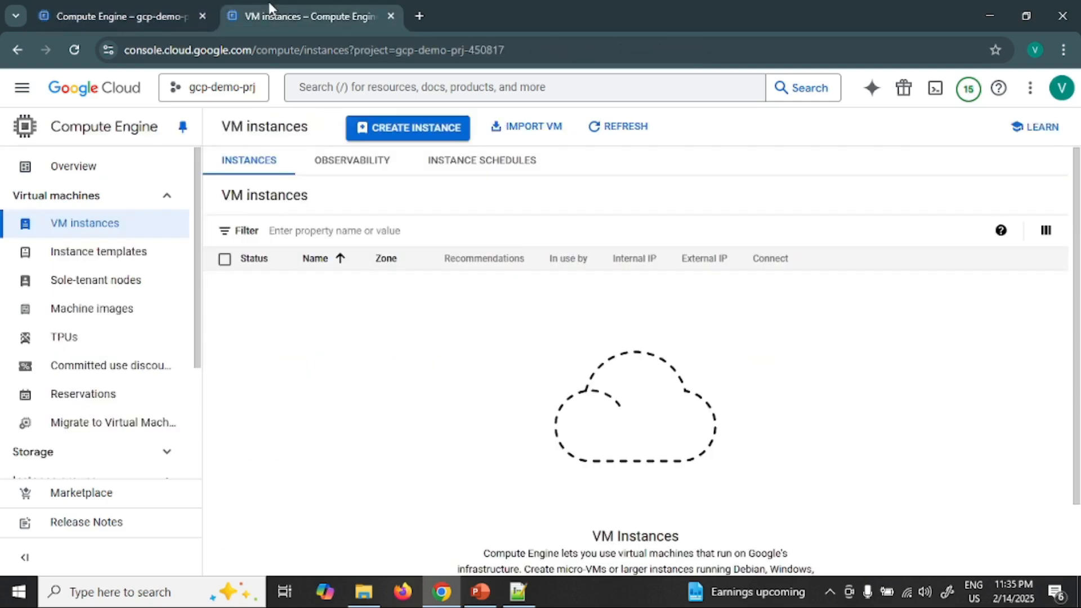
pyautogui.click(269, 51)
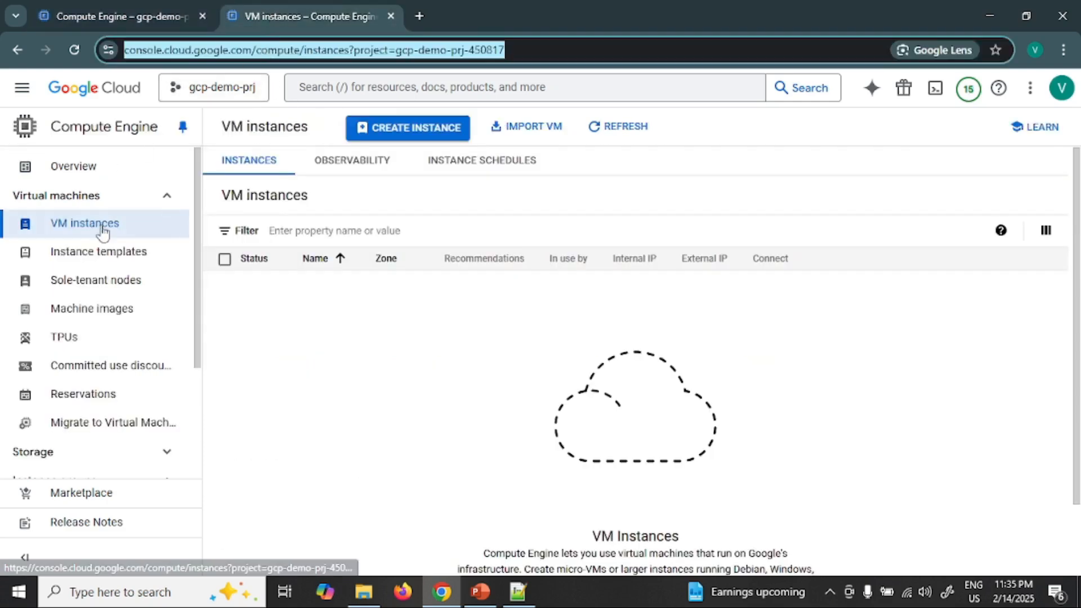
pyautogui.click(70, 231)
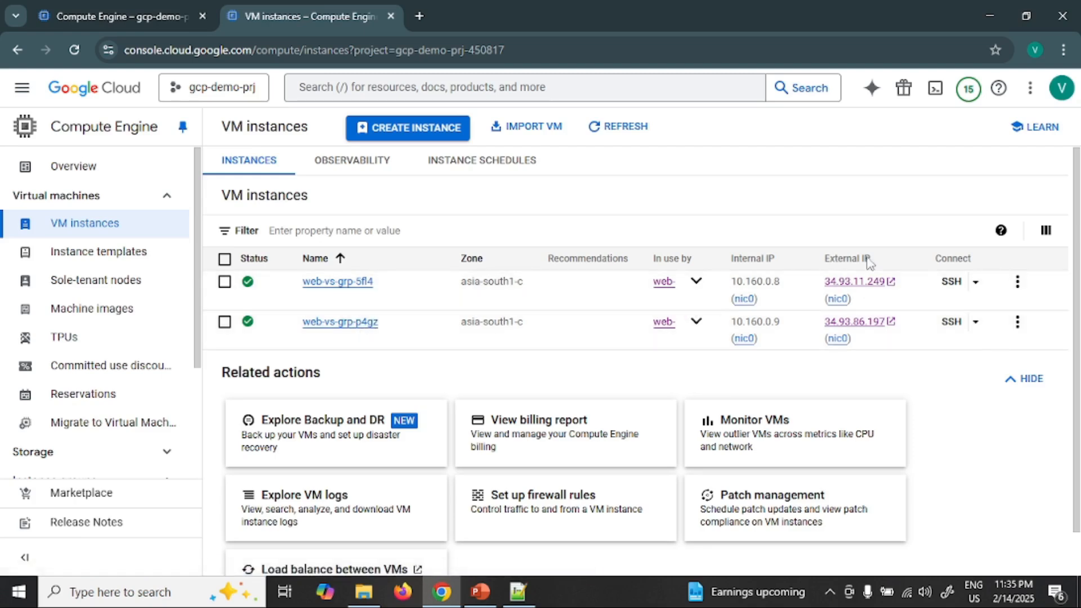
# Open the web page at the external IP of web-vs-grp-5fl4 and check its deployment message and hostname.
pyautogui.click(892, 283)
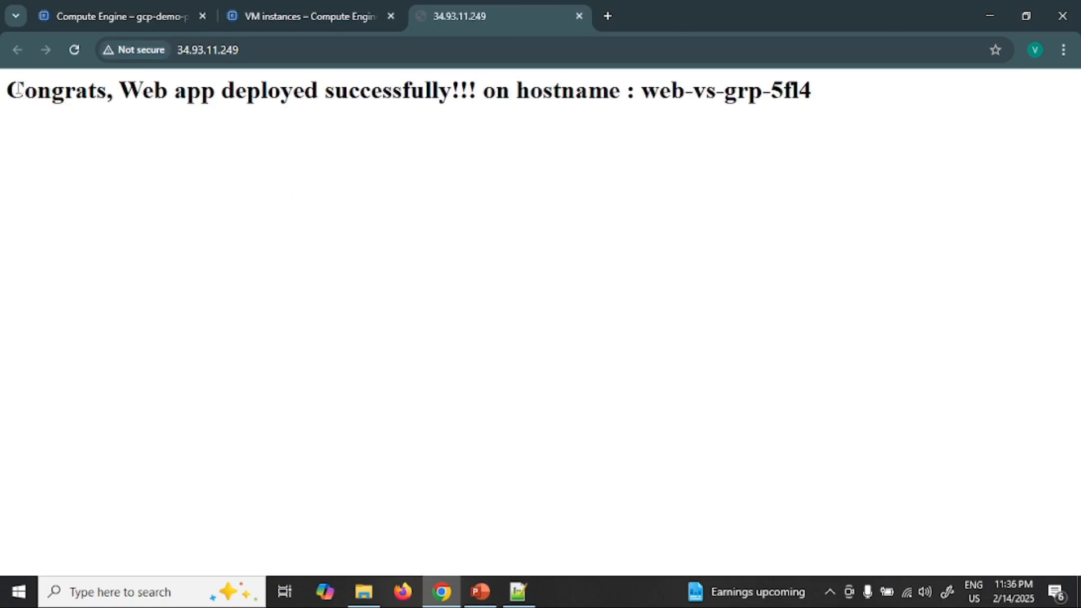
pyautogui.moveTo(18, 88); pyautogui.dragTo(497, 120)
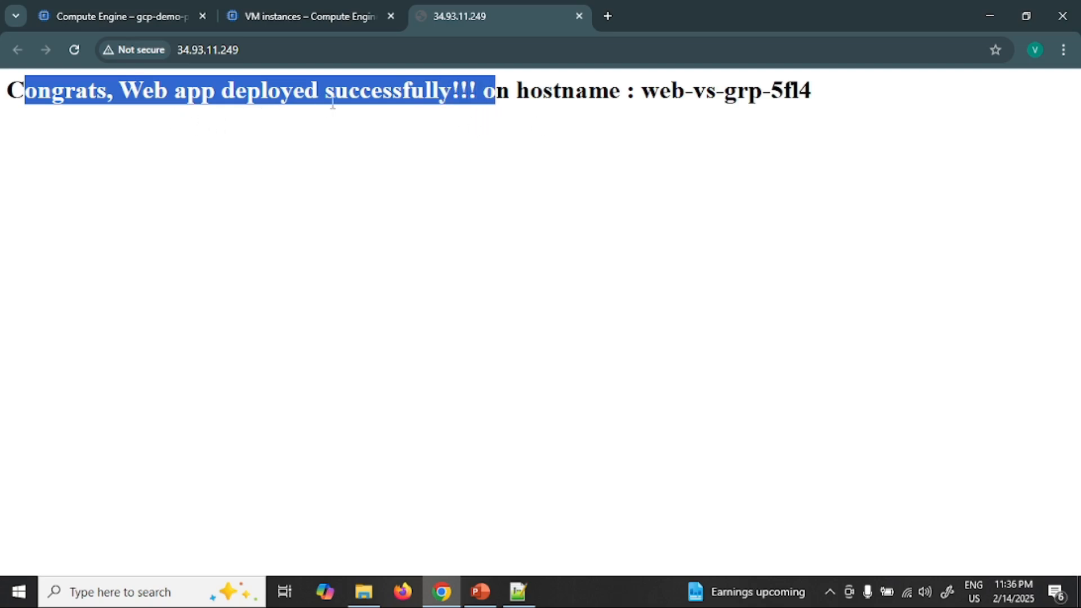
pyautogui.click(541, 112)
pyautogui.moveTo(645, 93); pyautogui.dragTo(834, 94)
# Open the web page at the external IP of web-vs-grp-p4gz and compare its hostname with the first instance's page.
pyautogui.click(318, 14)
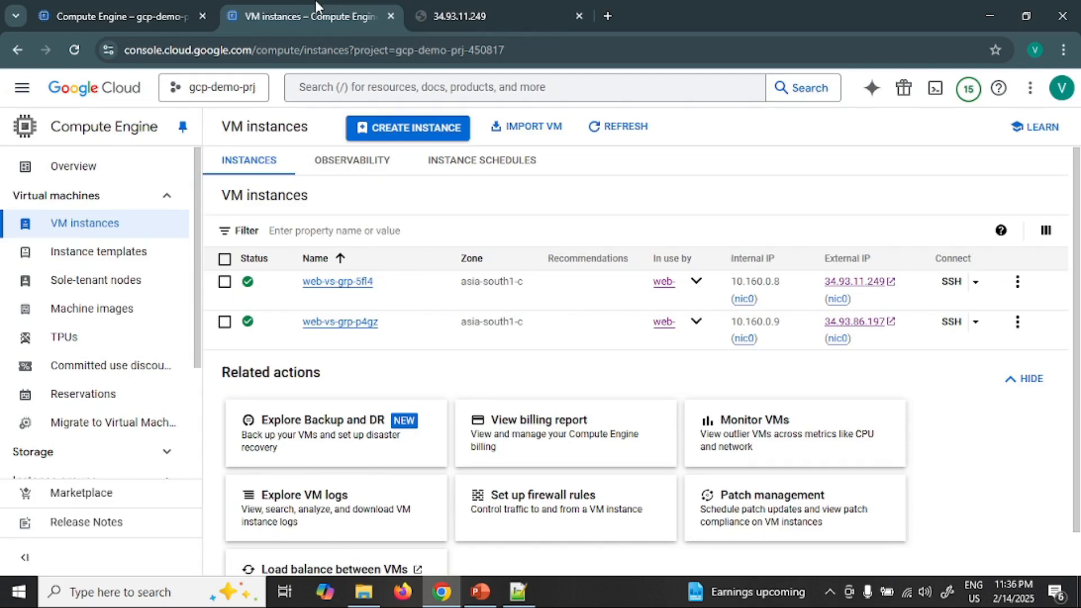
pyautogui.click(891, 322)
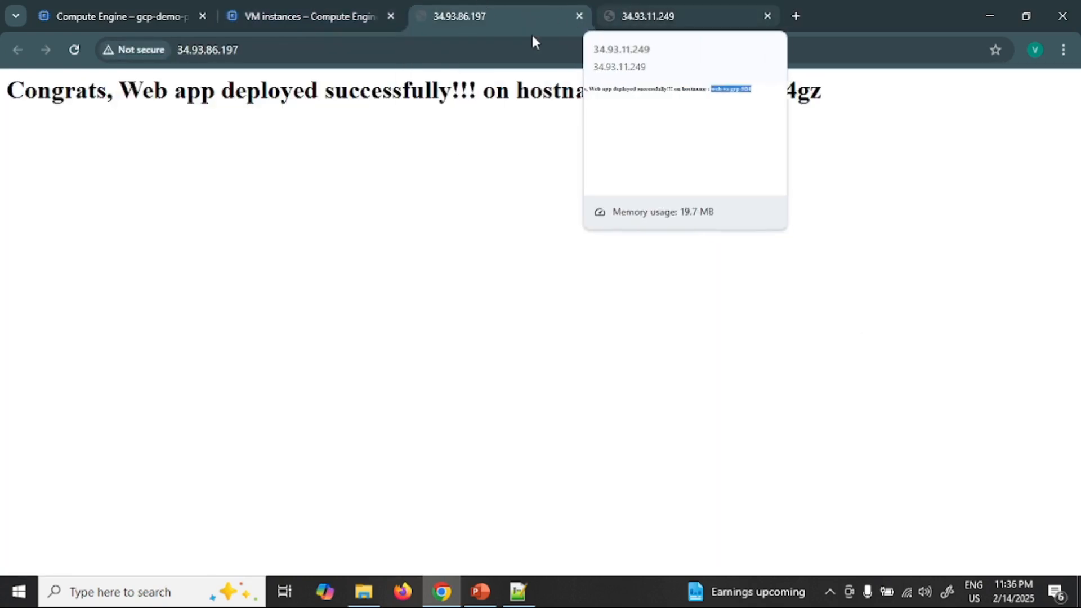
pyautogui.moveTo(823, 93); pyautogui.dragTo(646, 102)
pyautogui.click(645, 20)
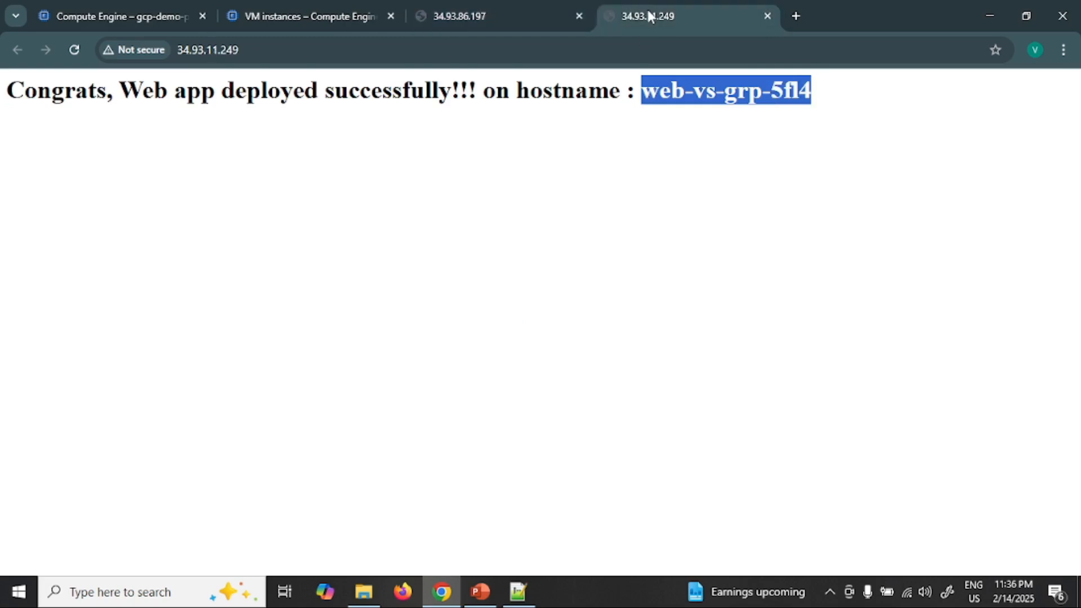
# Compare the hostnames on the web pages at 34.93.86.197 and 34.93.11.249 by alternating between the two pages.
pyautogui.click(509, 15)
pyautogui.hotkey('ctrl', 'Tab')
pyautogui.click(490, 5)
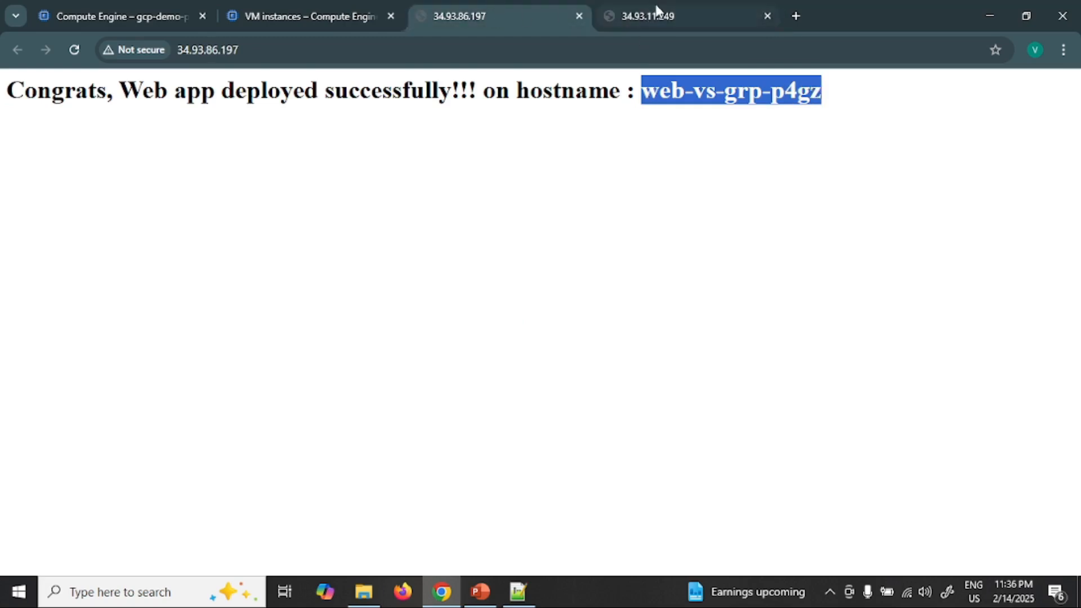
pyautogui.click(658, 12)
pyautogui.click(534, 5)
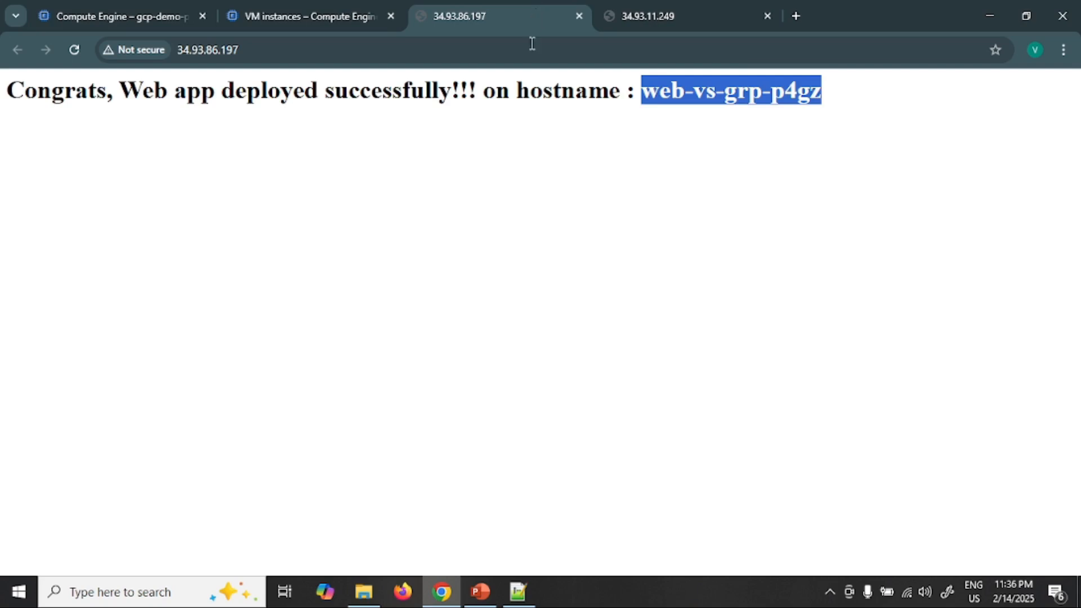
pyautogui.click(643, 18)
pyautogui.click(586, 18)
pyautogui.click(608, 18)
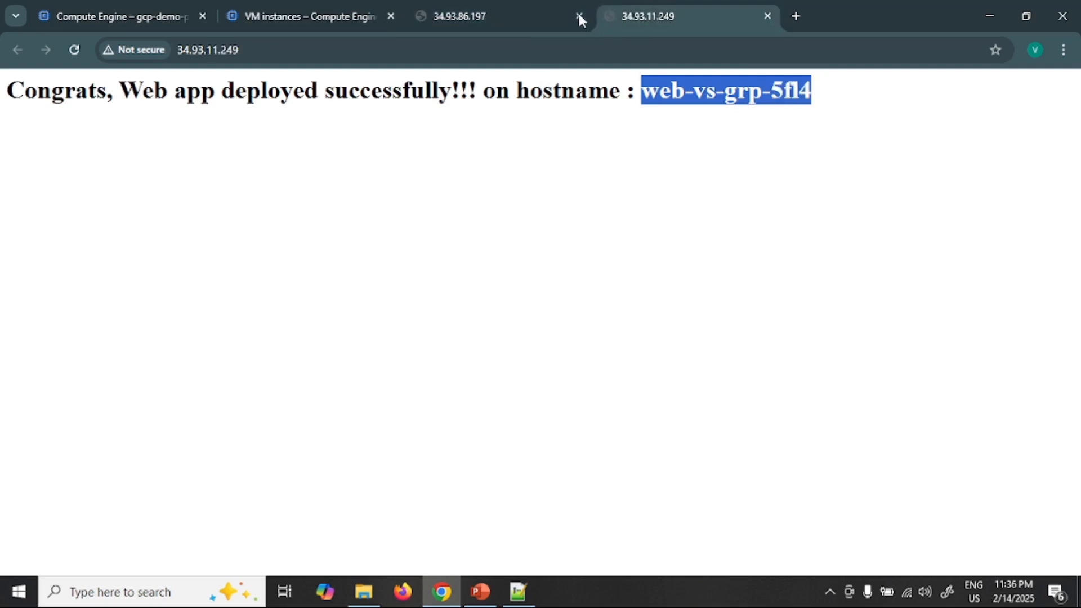
pyautogui.click(568, 20)
pyautogui.click(615, 19)
pyautogui.click(566, 19)
pyautogui.click(623, 20)
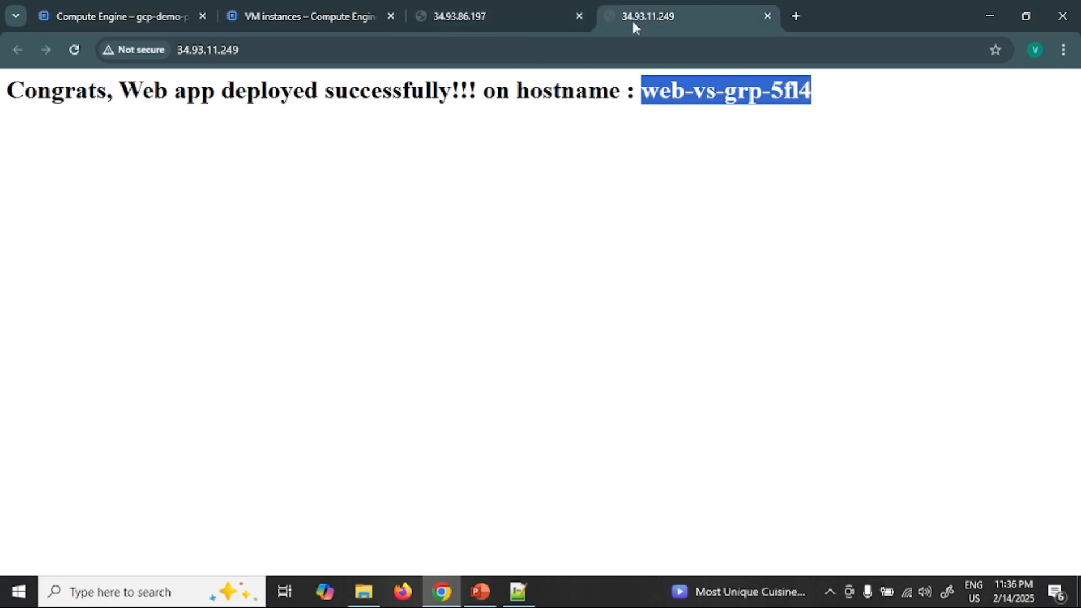
# Delete the instance group web-vs-grp together with its member VMs, confirming with the word "delete".
pyautogui.hotkey('ctrl', '1')
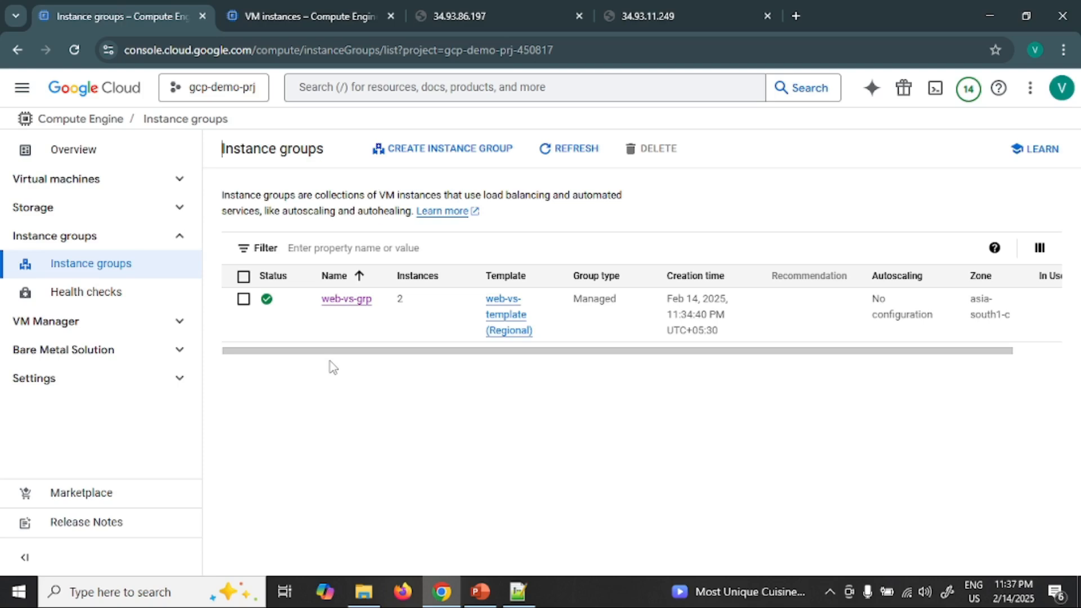
pyautogui.click(243, 301)
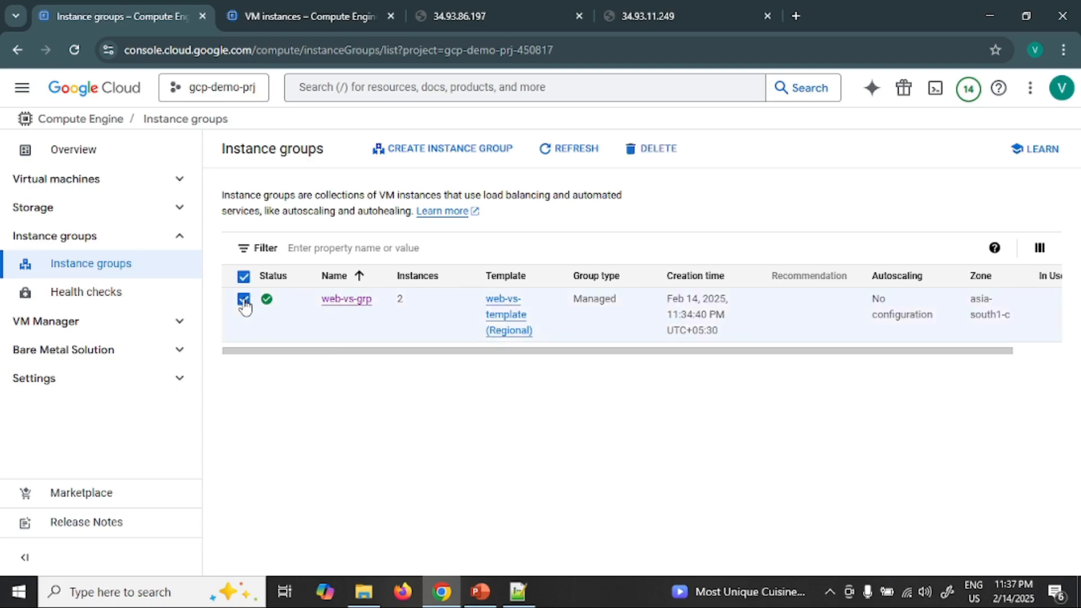
pyautogui.click(654, 148)
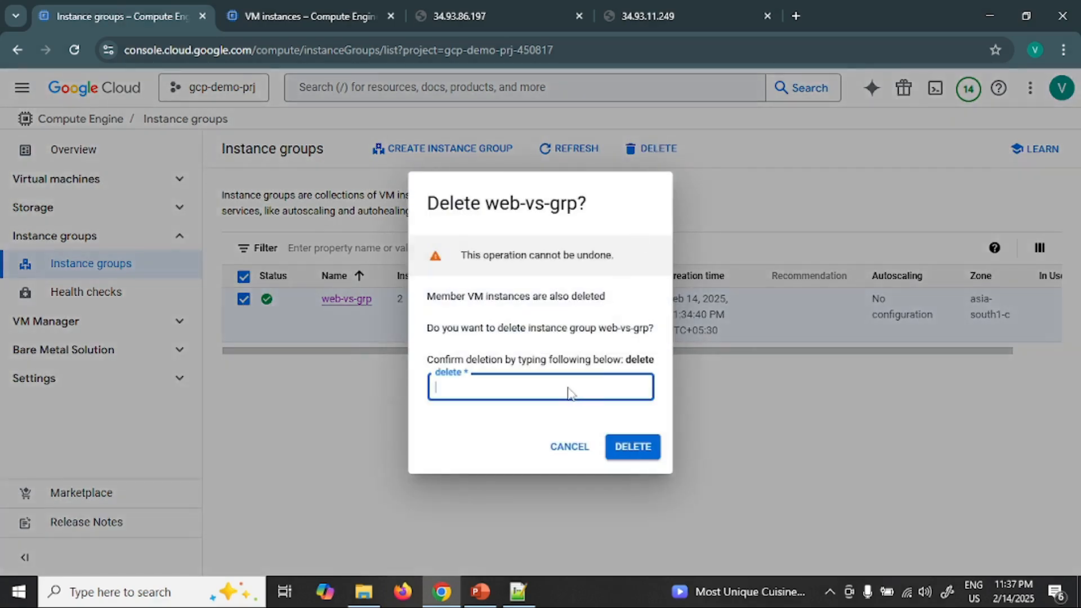
pyautogui.write('delete')
pyautogui.click(635, 453)
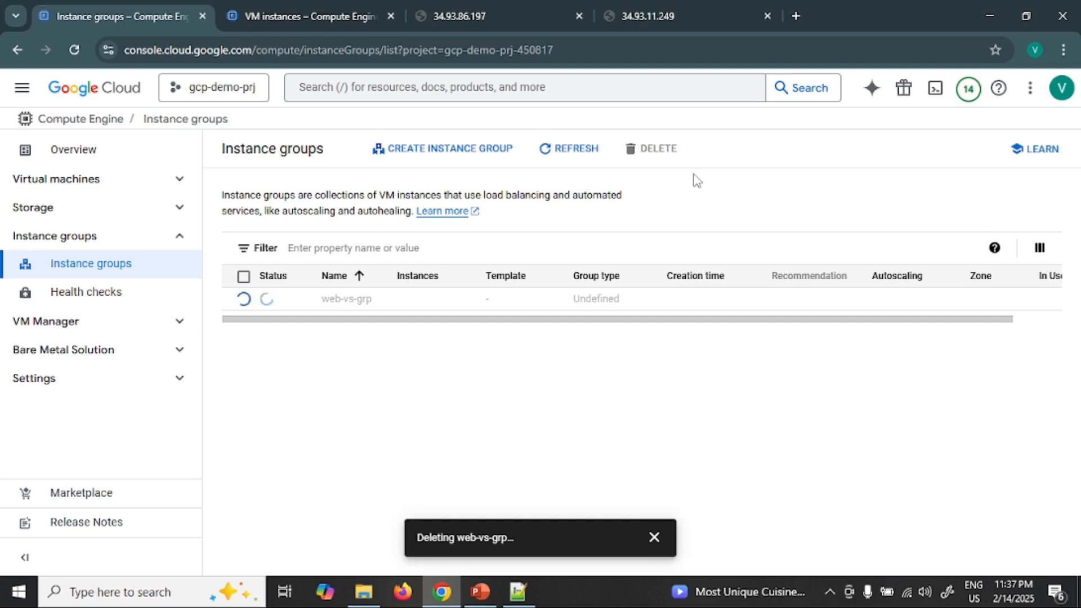
# Check the instance groups page and the VM instances list for any remains of web-vs-grp and its VMs.
pyautogui.click(273, 3)
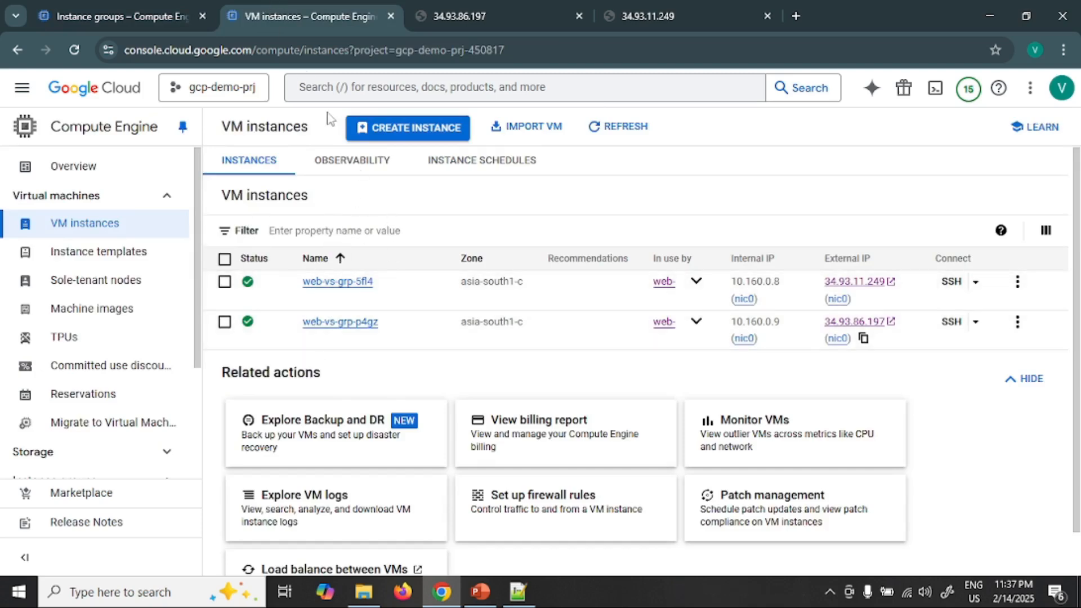
pyautogui.click(117, 3)
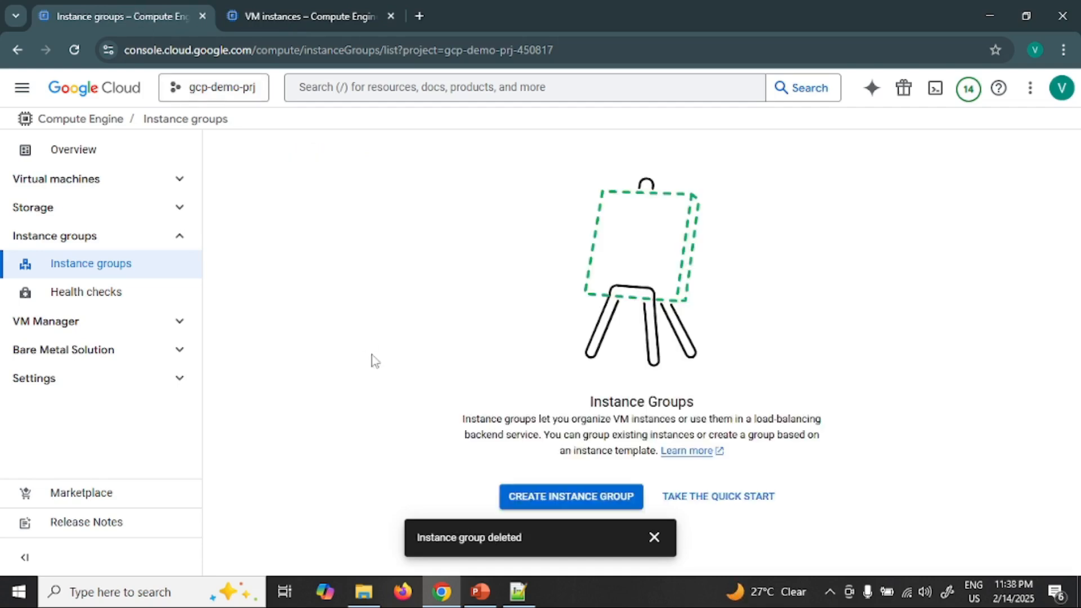
pyautogui.click(653, 541)
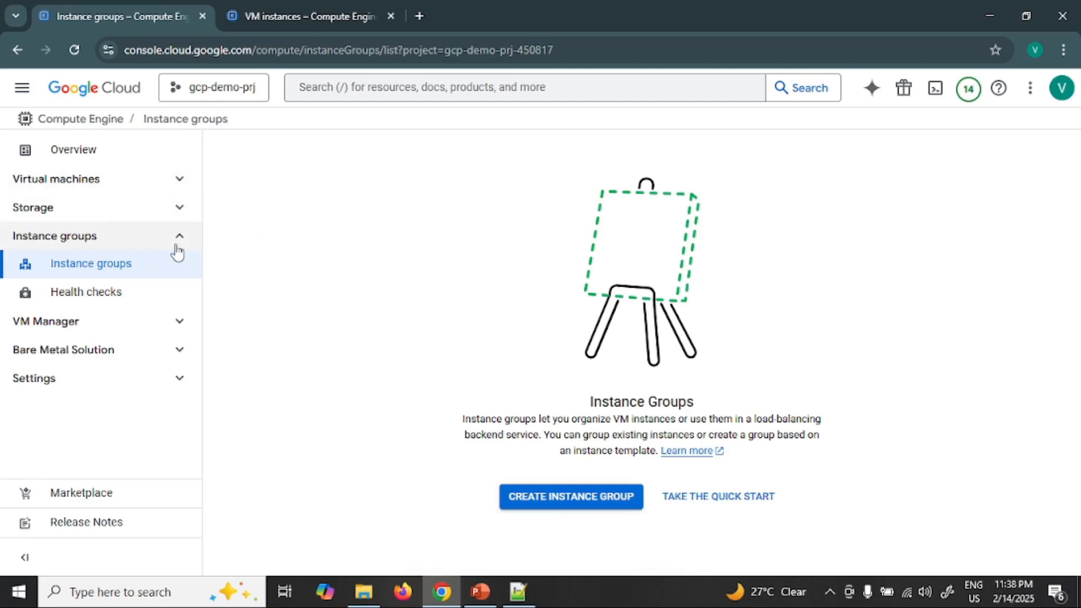
pyautogui.click(96, 181)
pyautogui.click(90, 206)
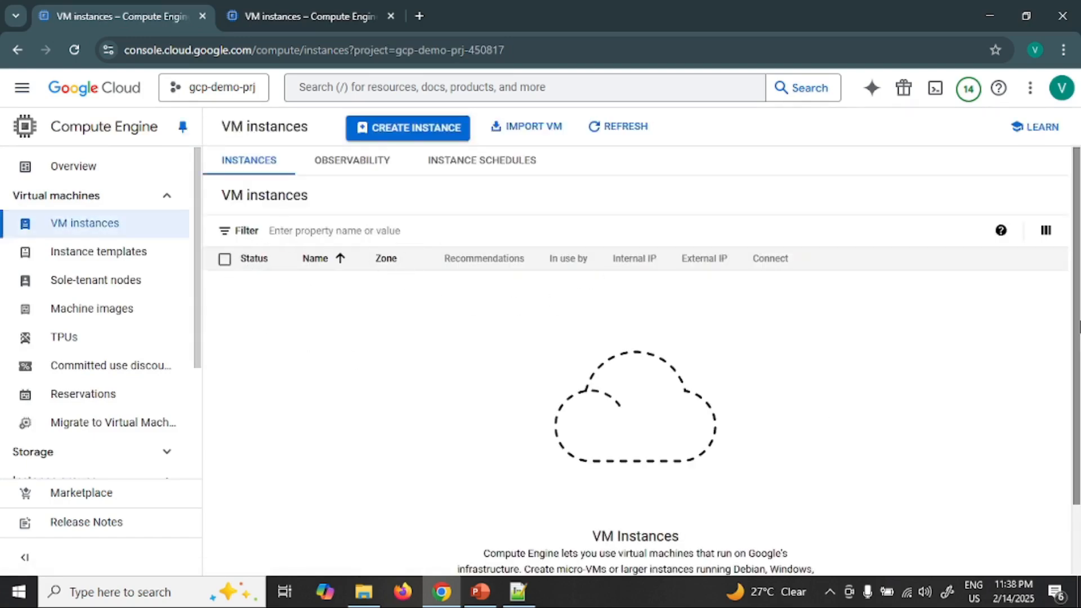
# Delete web-vs-template from the instance templates, confirming with the word "delete".
pyautogui.click(99, 260)
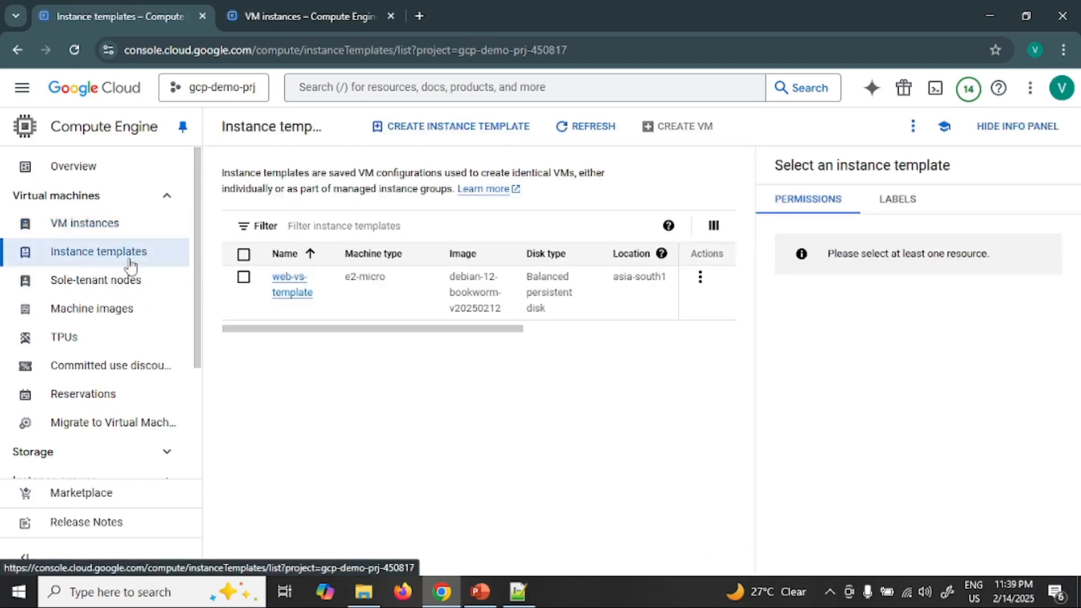
pyautogui.click(244, 277)
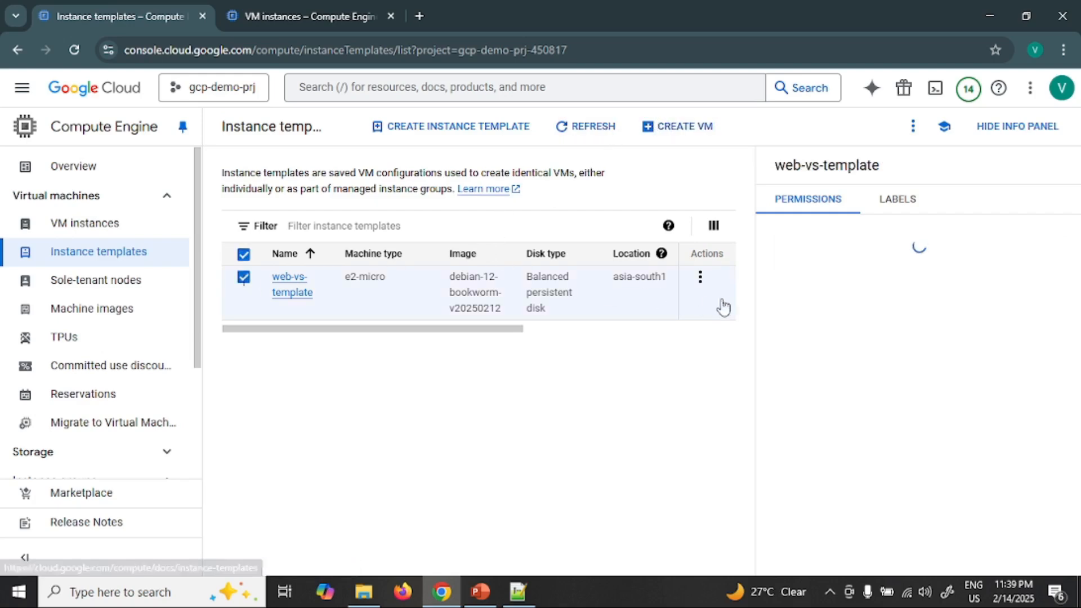
pyautogui.click(700, 278)
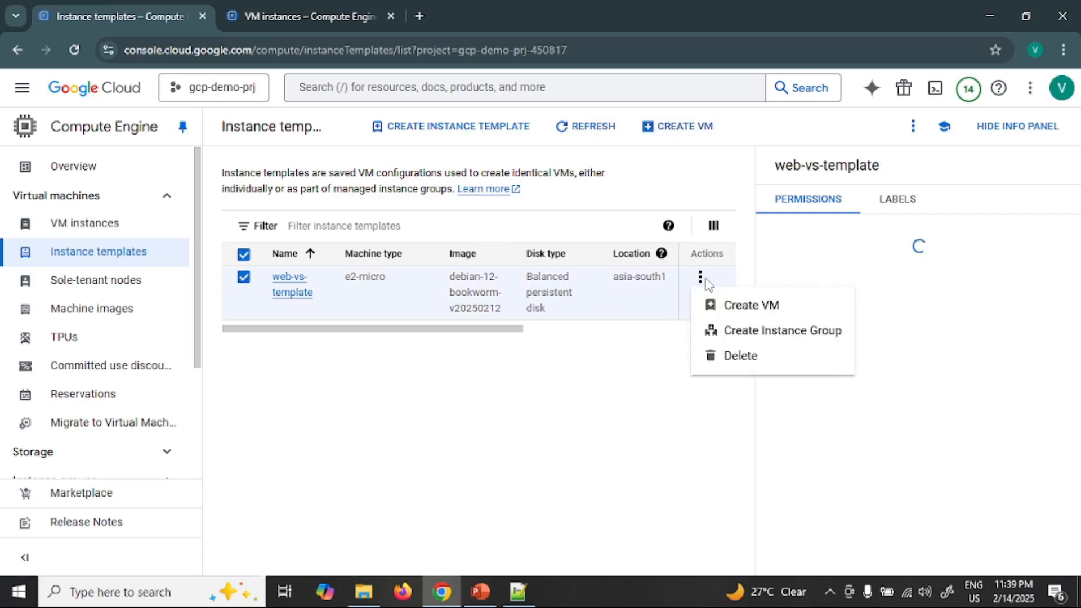
pyautogui.click(731, 357)
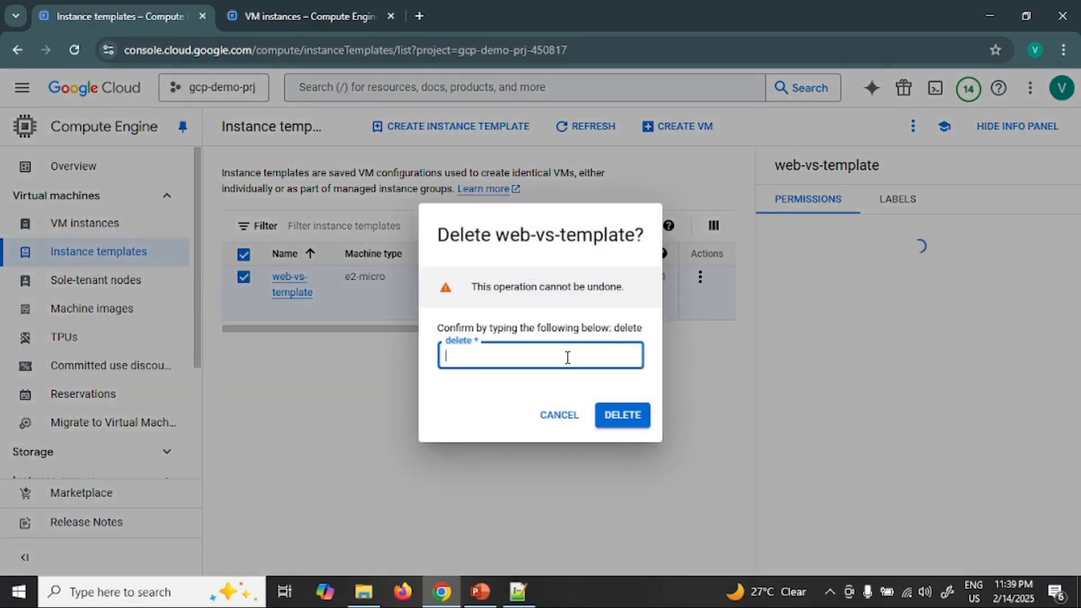
pyautogui.write('delete')
pyautogui.click(613, 417)
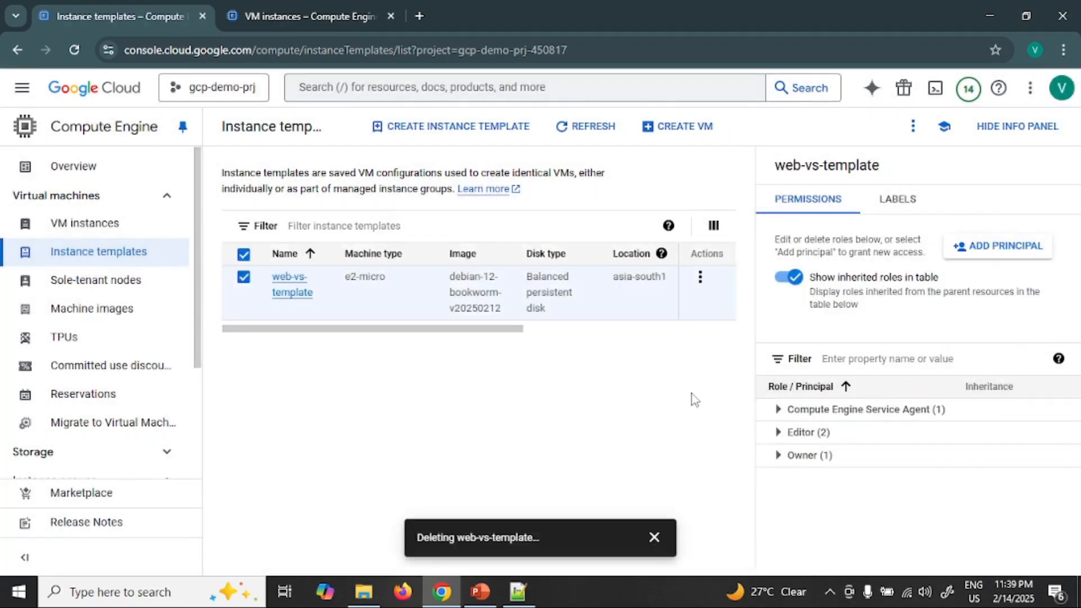